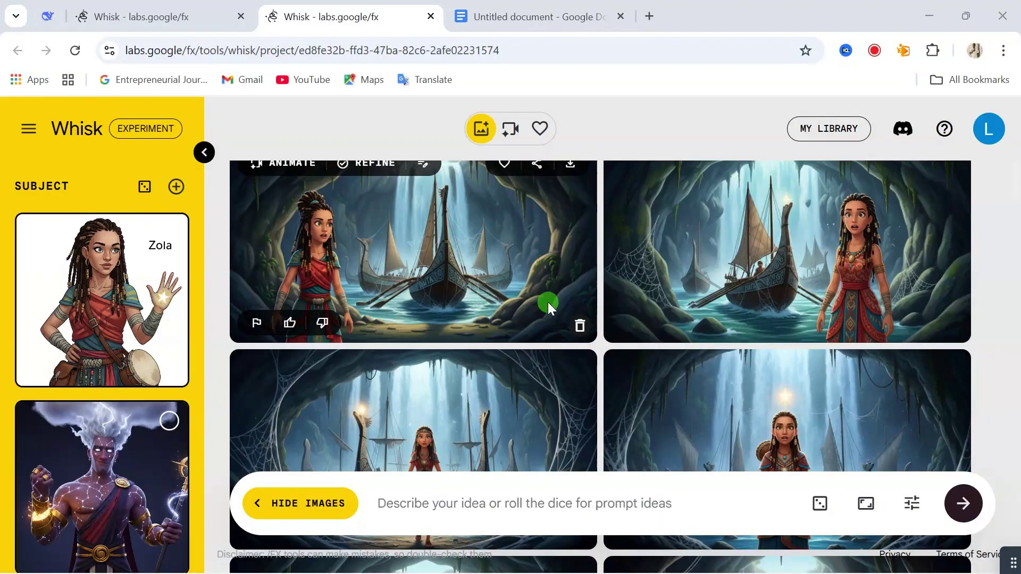
# Step: Look through the story scenes already generated with Zola and the other characters in the existing project
pyautogui.scroll(-2, 548, 302)
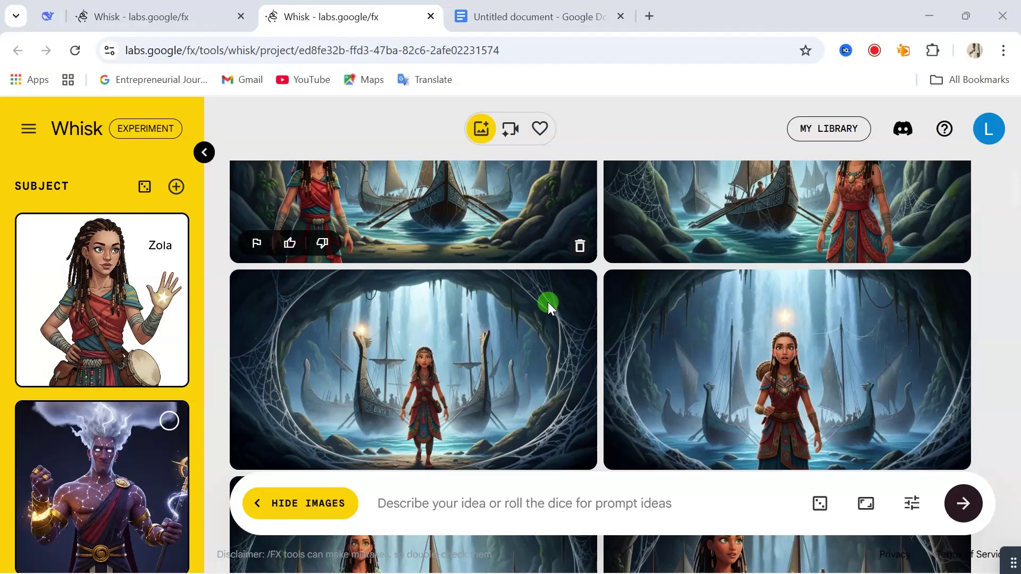
pyautogui.scroll(-2, 548, 302)
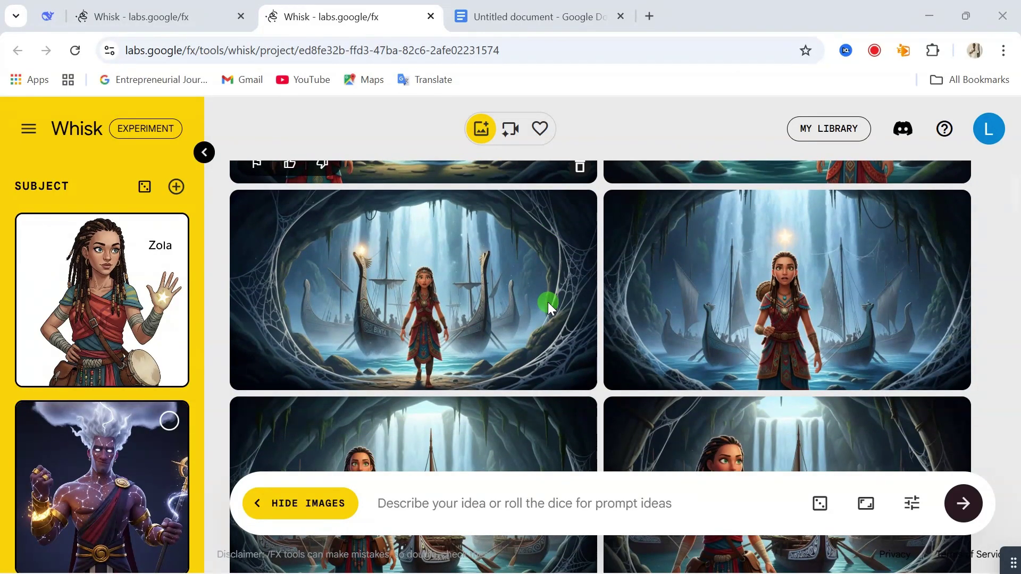
pyautogui.scroll(-3, 548, 302)
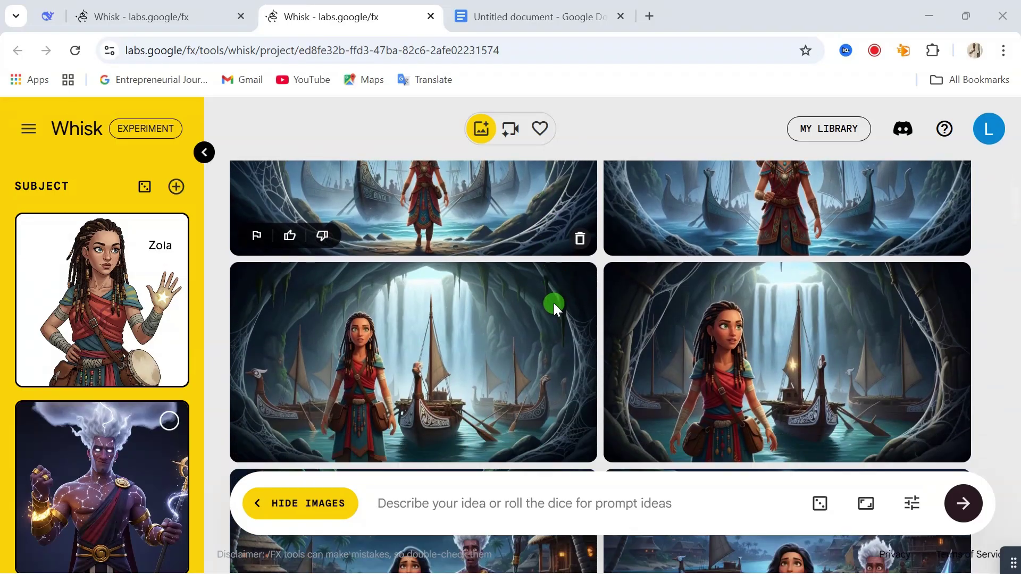
pyautogui.scroll(-10, 553, 303)
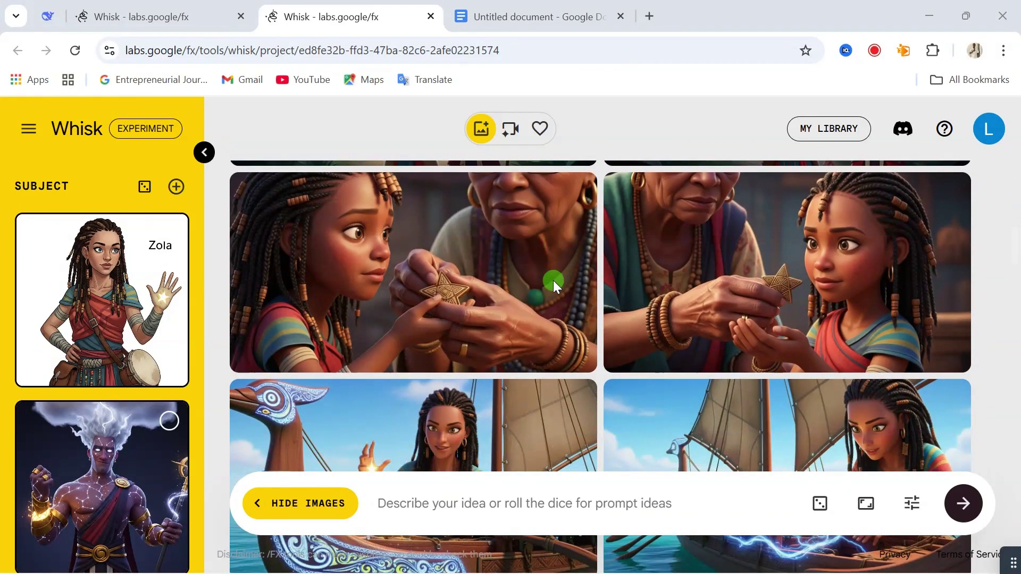
pyautogui.scroll(-4, 553, 280)
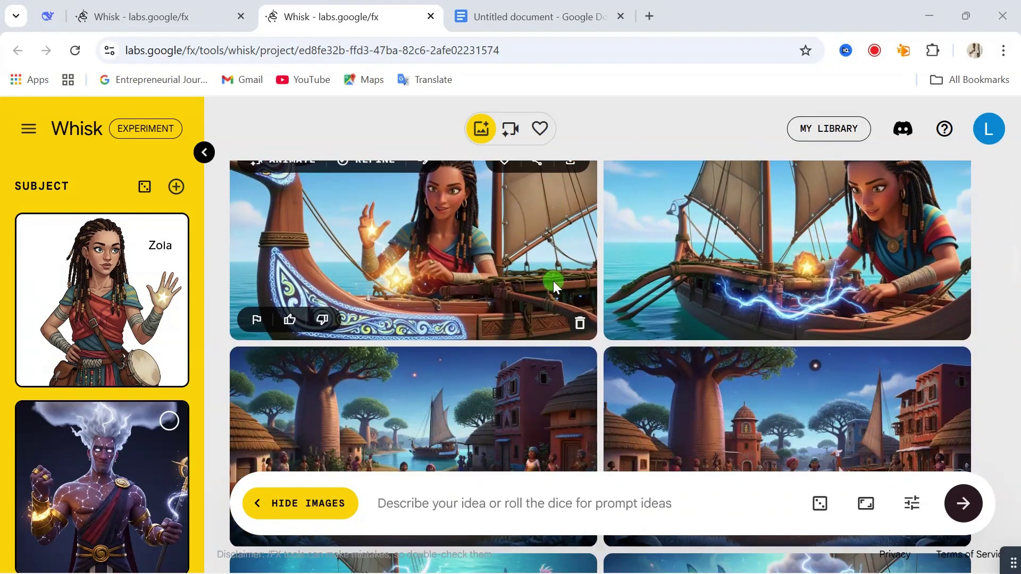
pyautogui.scroll(-4, 553, 282)
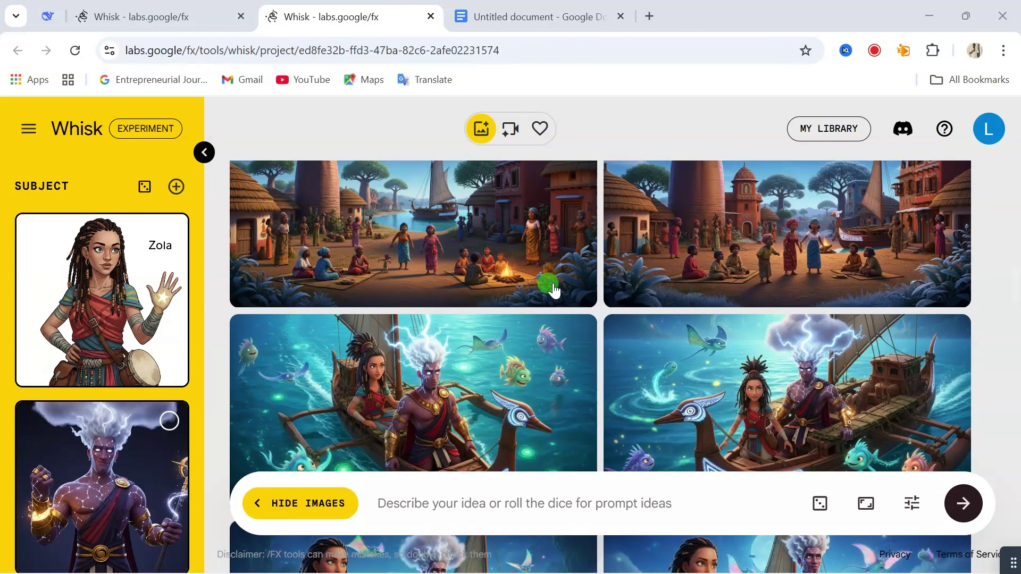
pyautogui.scroll(-3, 554, 290)
pyautogui.scroll(-3, 553, 290)
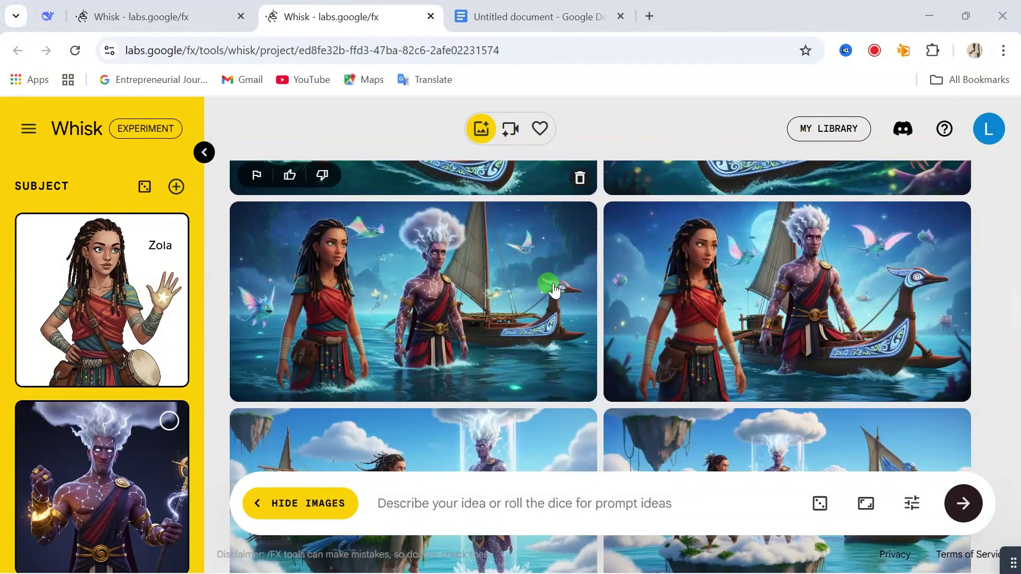
pyautogui.scroll(-2, 554, 290)
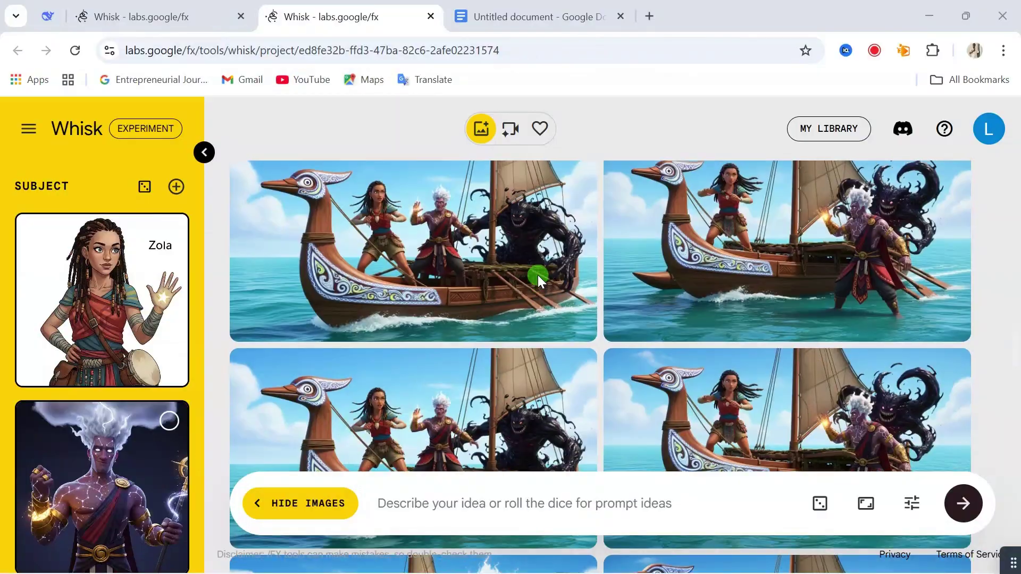
pyautogui.scroll(4, 538, 276)
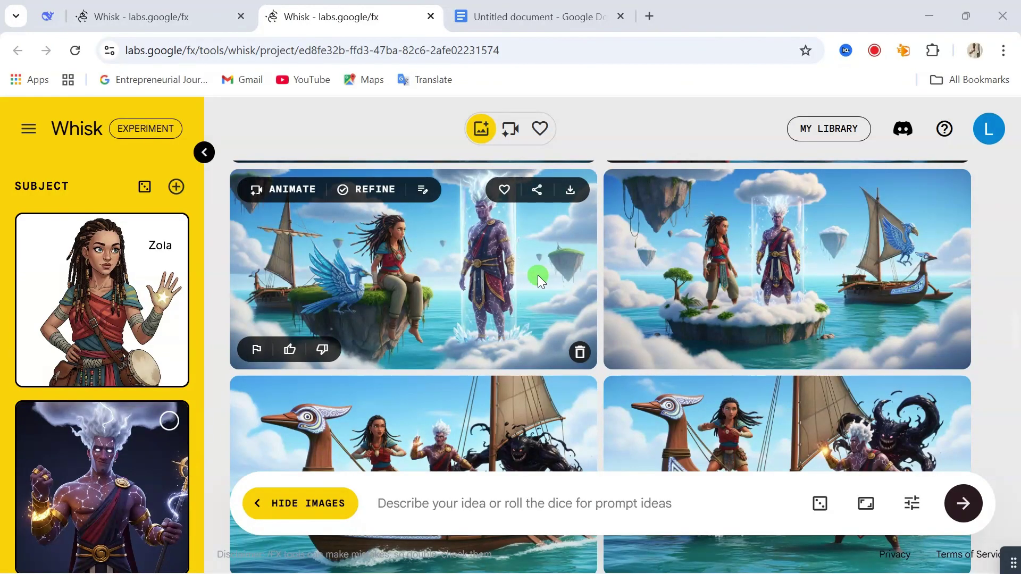
pyautogui.scroll(-4, 538, 276)
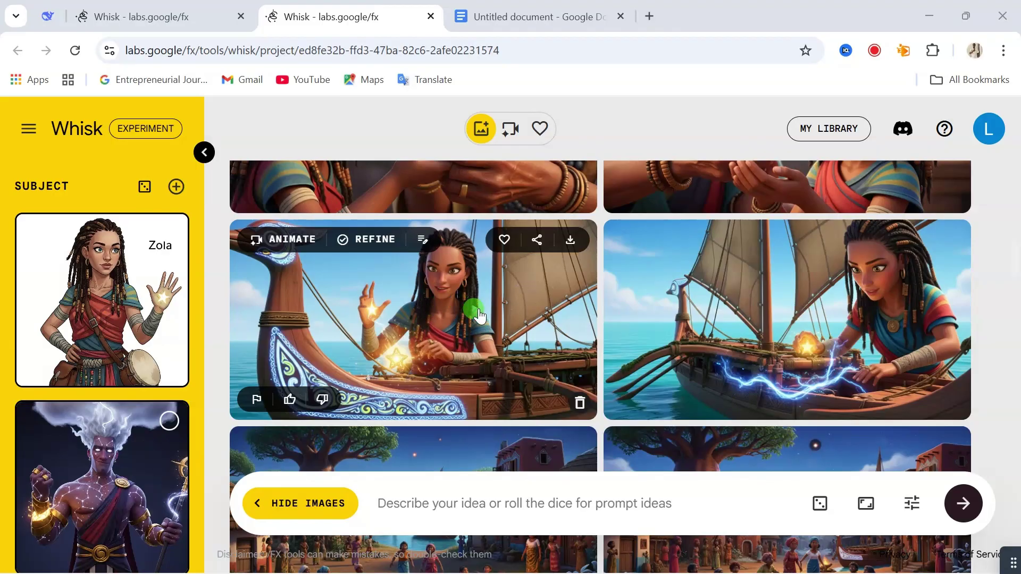
pyautogui.scroll(3, 478, 314)
pyautogui.scroll(5, 474, 308)
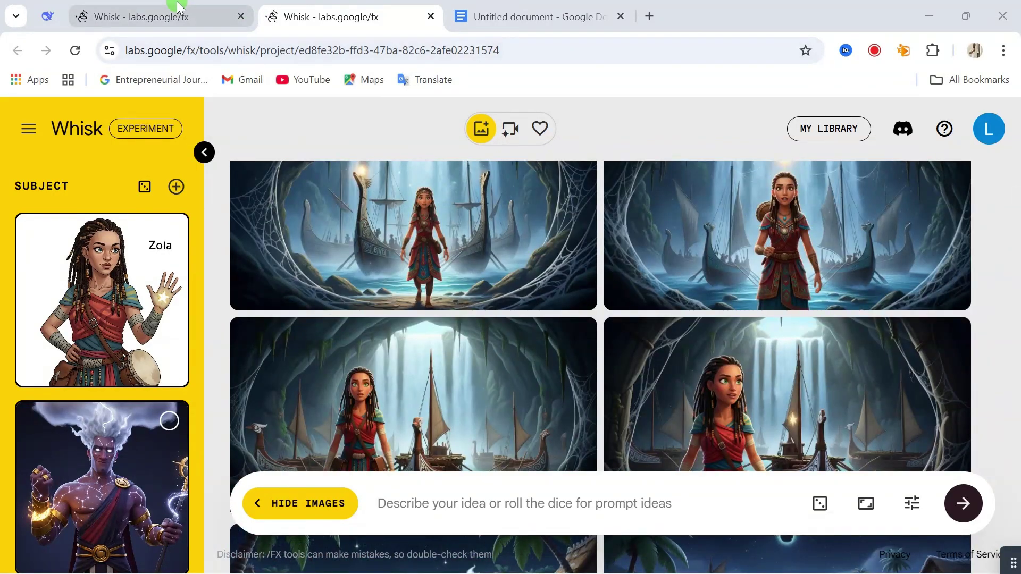
# Step: Switch to the blank Whisk project and look over its empty Subject, Scene and Style sections
pyautogui.click(177, 10)
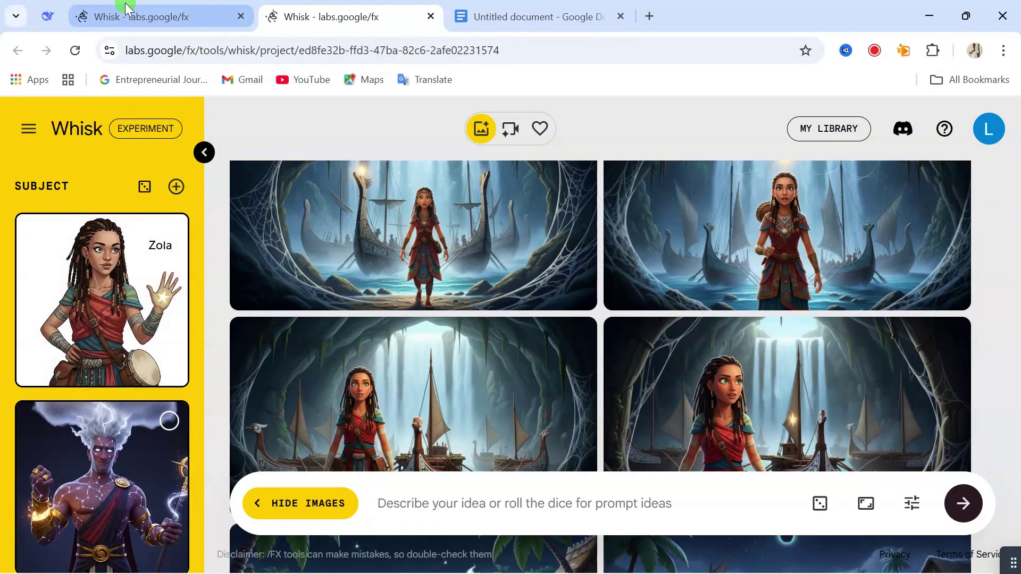
pyautogui.click(191, 11)
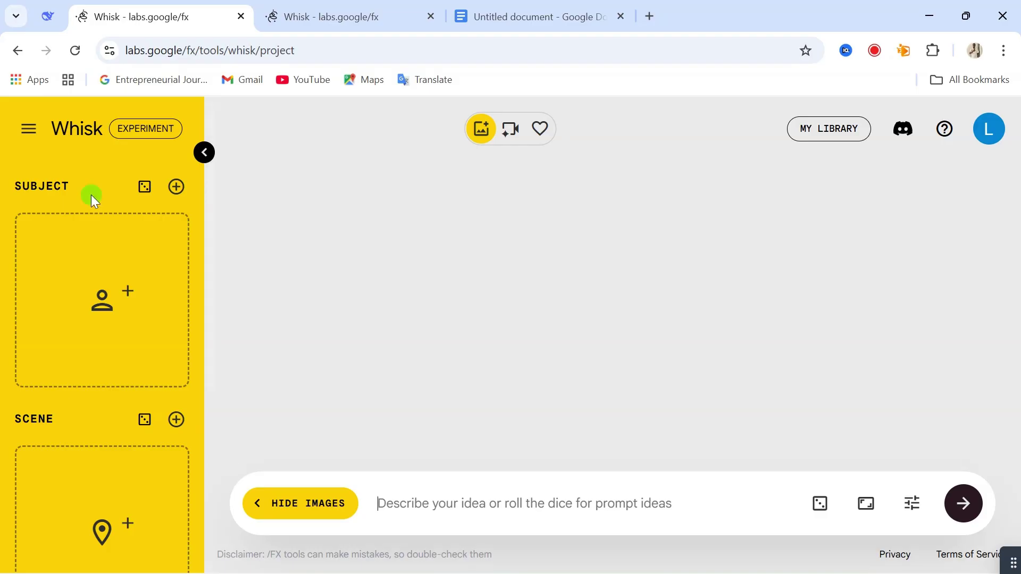
pyautogui.moveTo(73, 226)
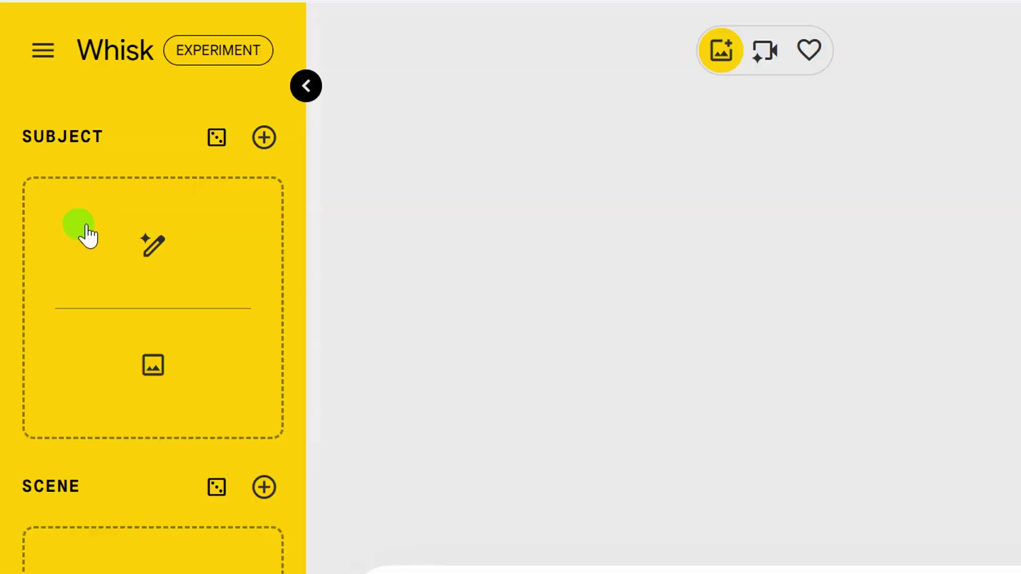
pyautogui.scroll(-5, 61, 261)
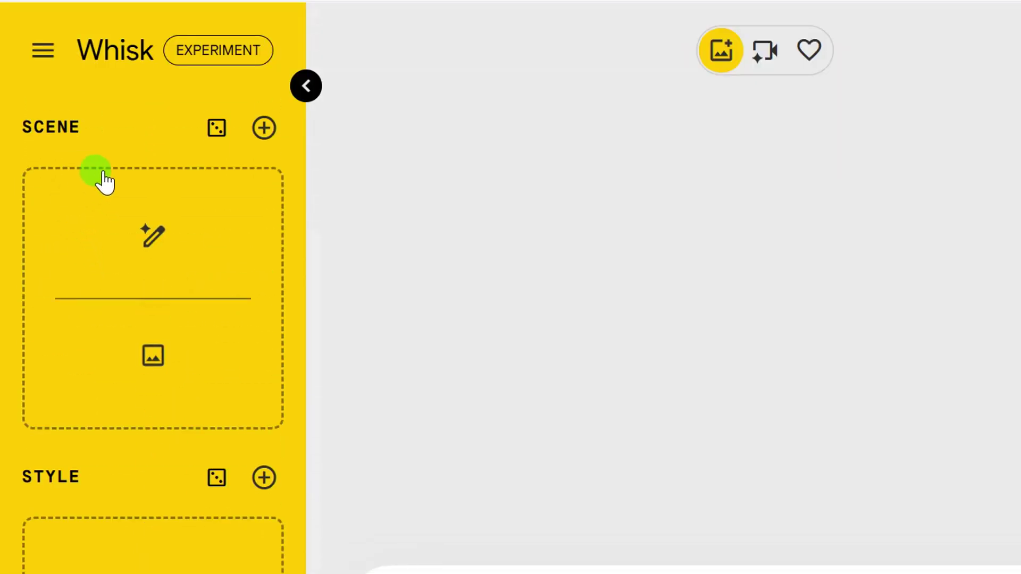
pyautogui.scroll(-2, 79, 235)
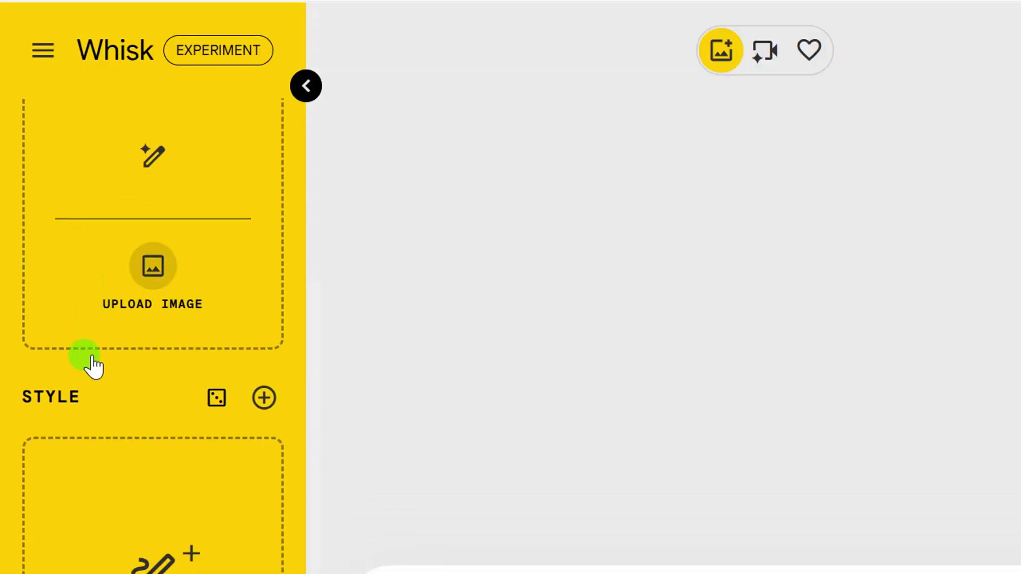
pyautogui.scroll(8, 158, 299)
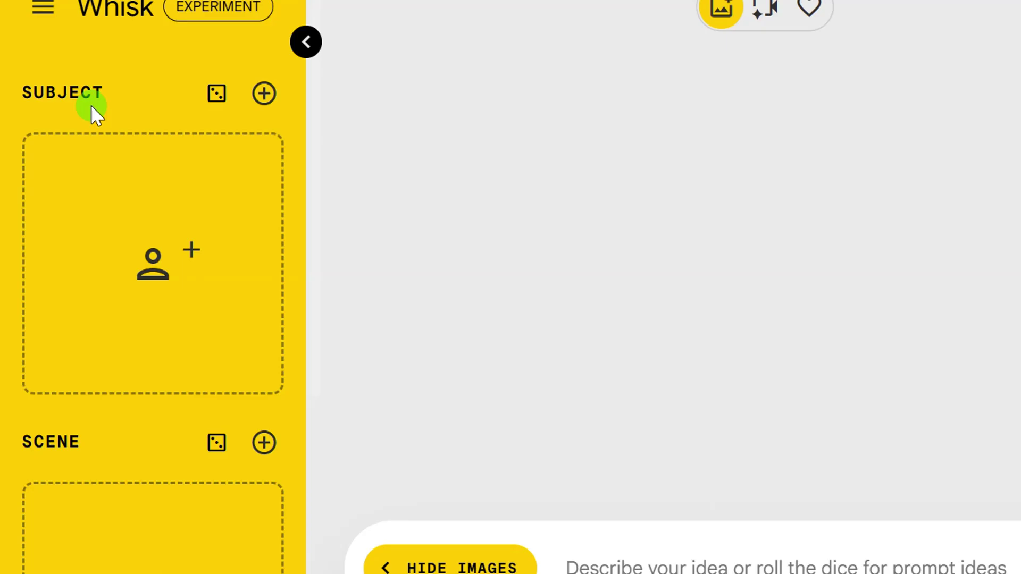
# Step: Generate the first subject from the pasted Zola character description covering her gender, age 16, physical description, personality traits and key accessories
pyautogui.moveTo(145, 196)
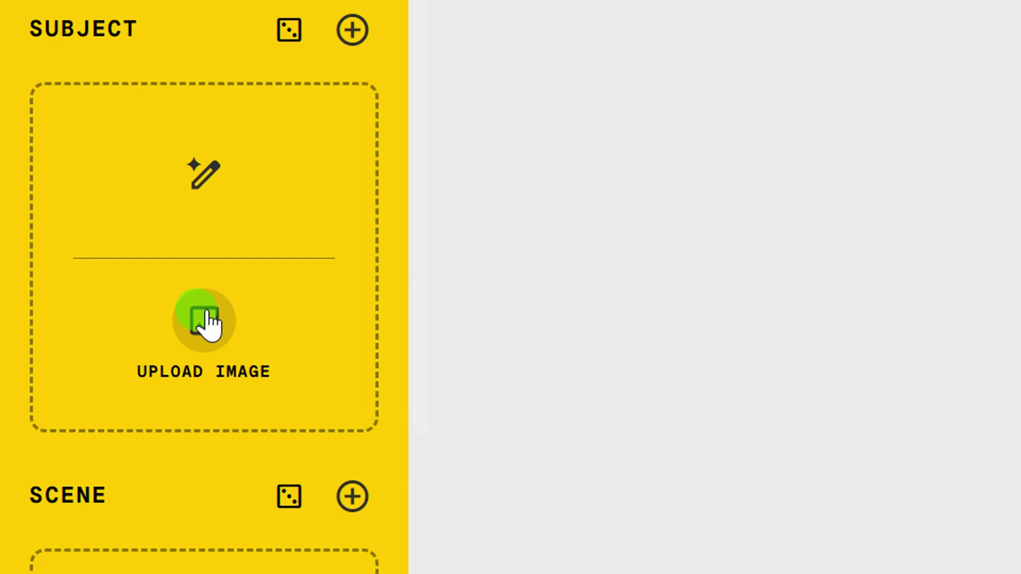
pyautogui.click(204, 177)
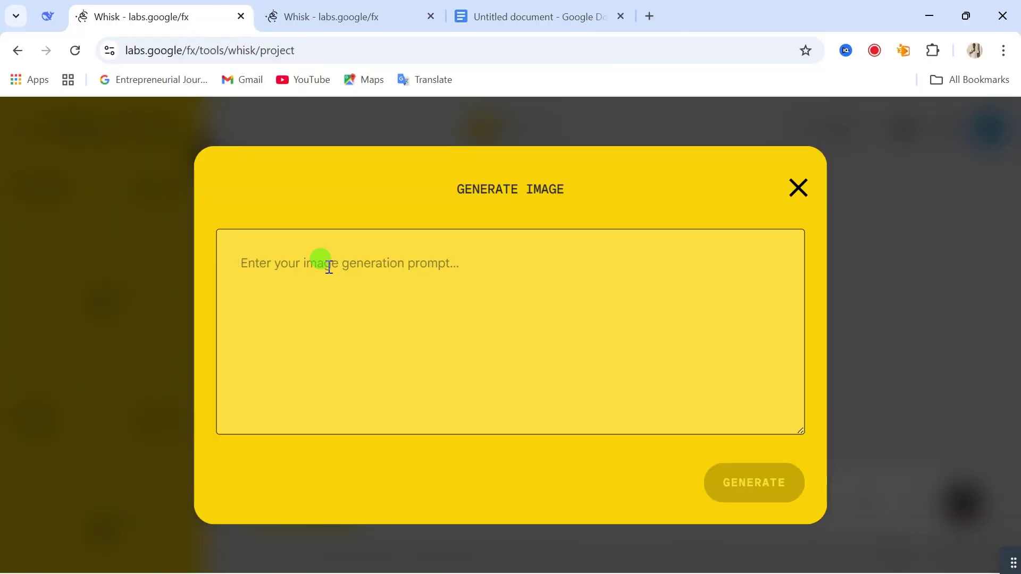
pyautogui.hotkey('ctrl', 'v')
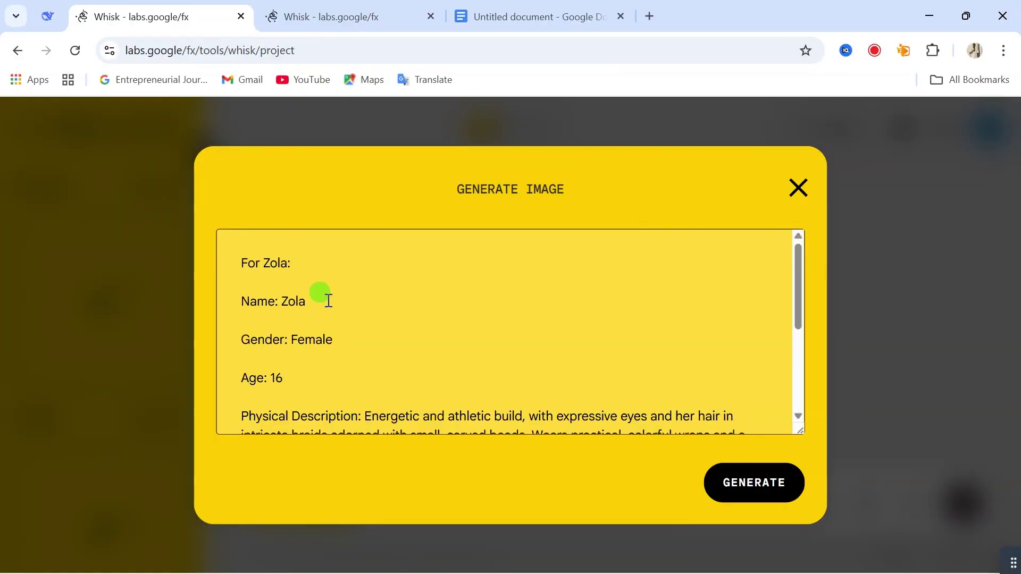
pyautogui.scroll(-4, 362, 294)
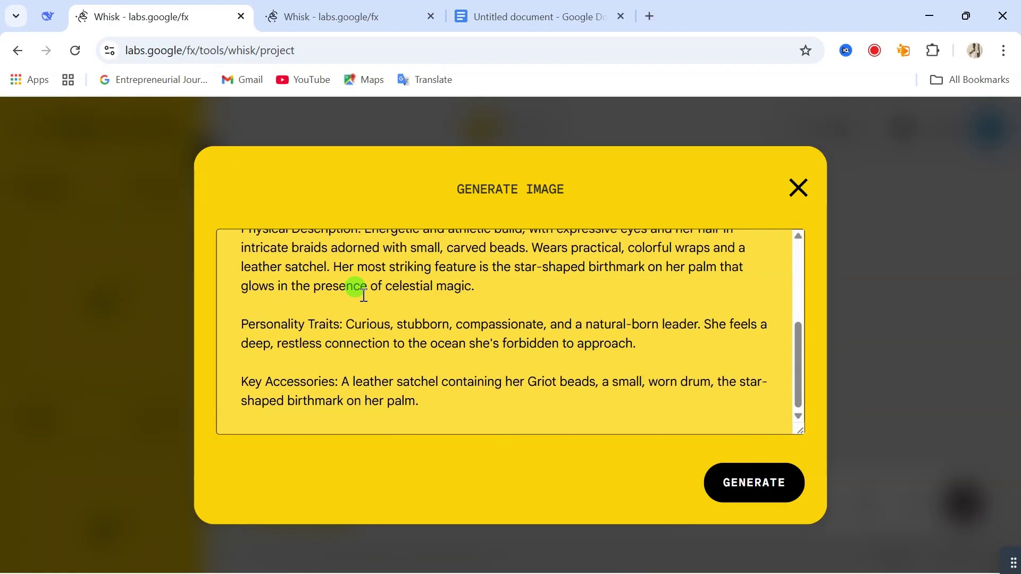
pyautogui.click(761, 486)
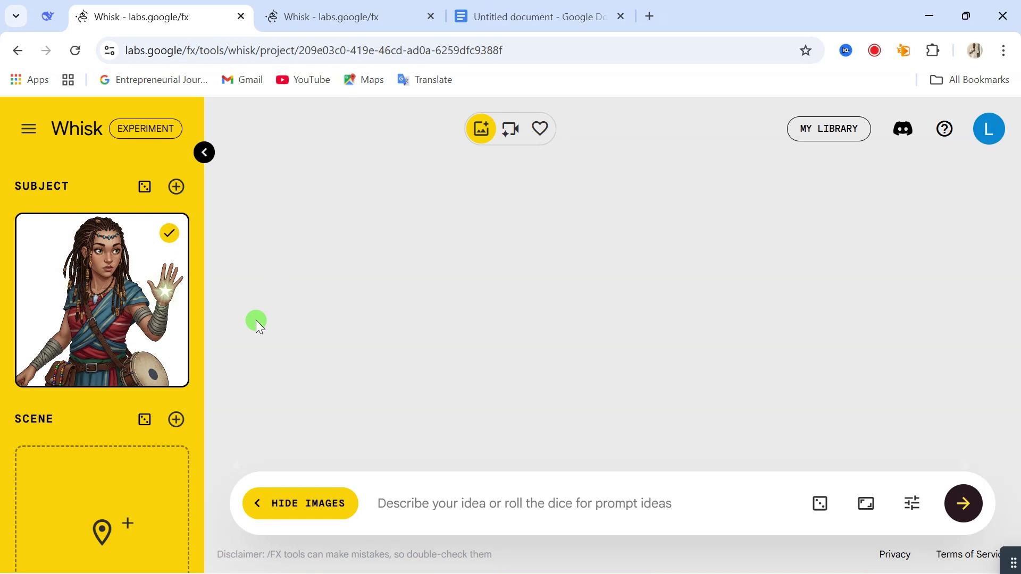
# Step: Open the generated Zola subject for editing to inspect its image and prompt details, and close it without changes
pyautogui.moveTo(109, 303)
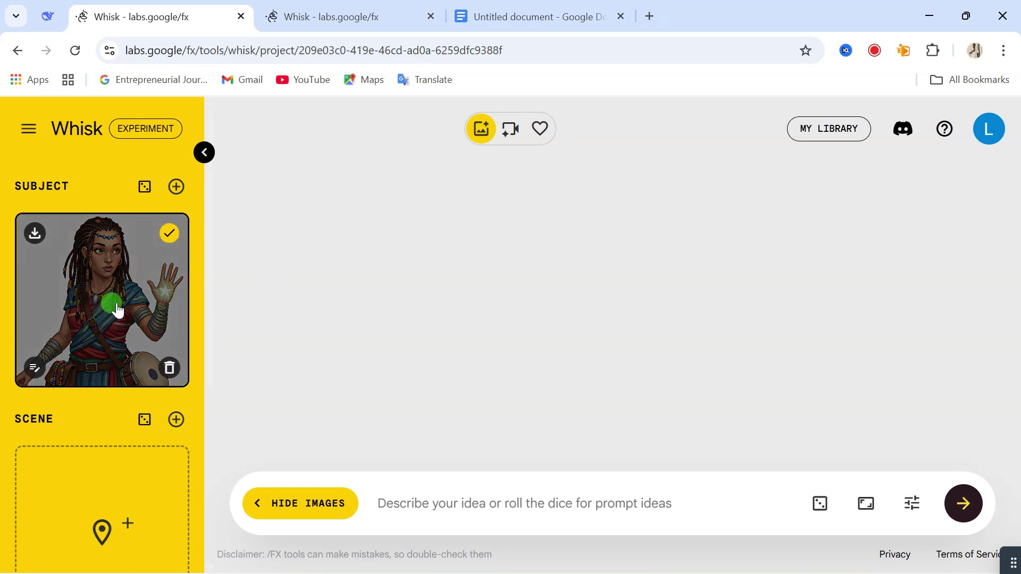
pyautogui.click(35, 375)
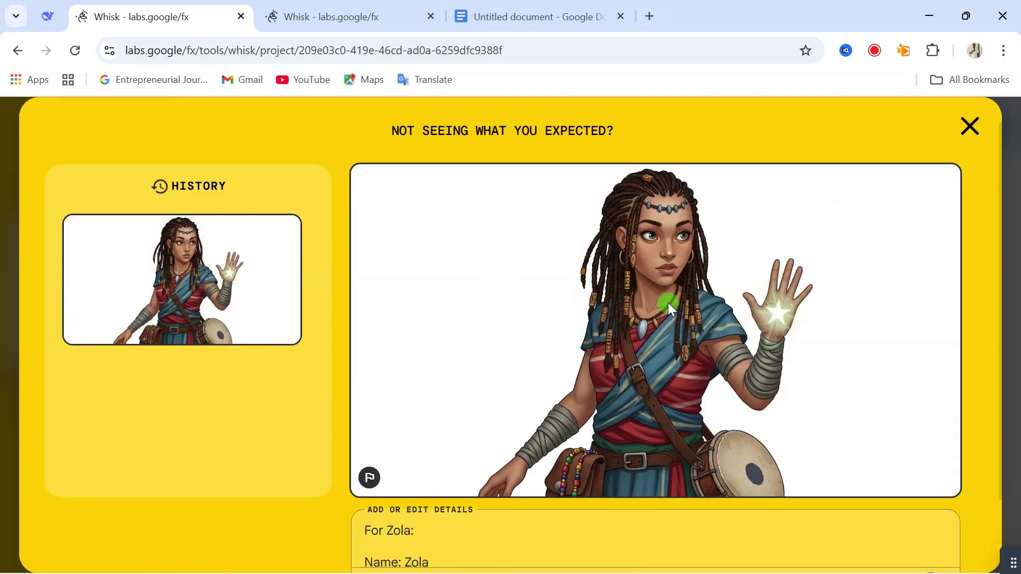
pyautogui.click(969, 126)
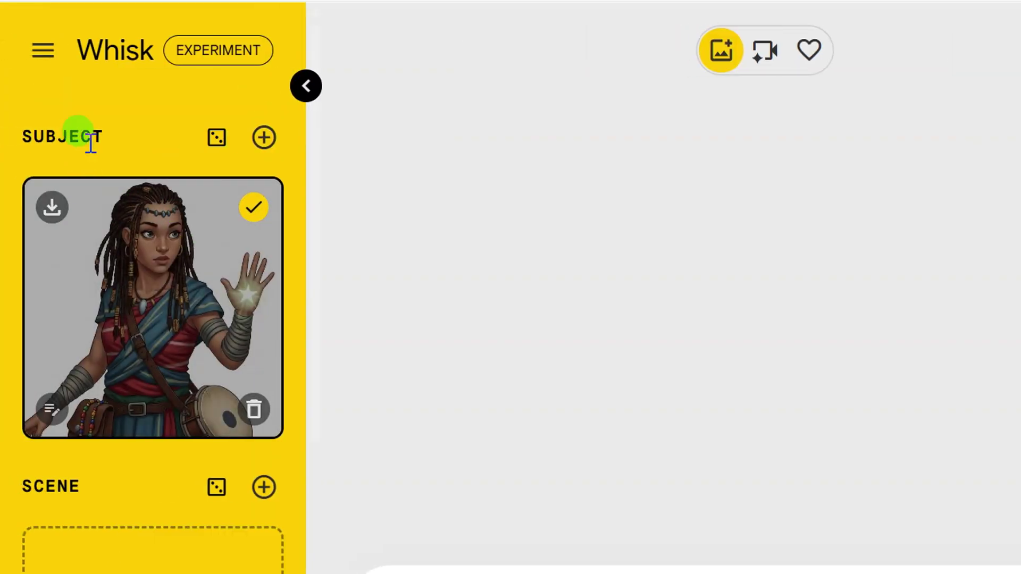
# Step: Add a second subject by uploading the boy image 0a945f25-d6a3-44fe-87e2-e17f4ea7427b from Downloads
pyautogui.click(264, 137)
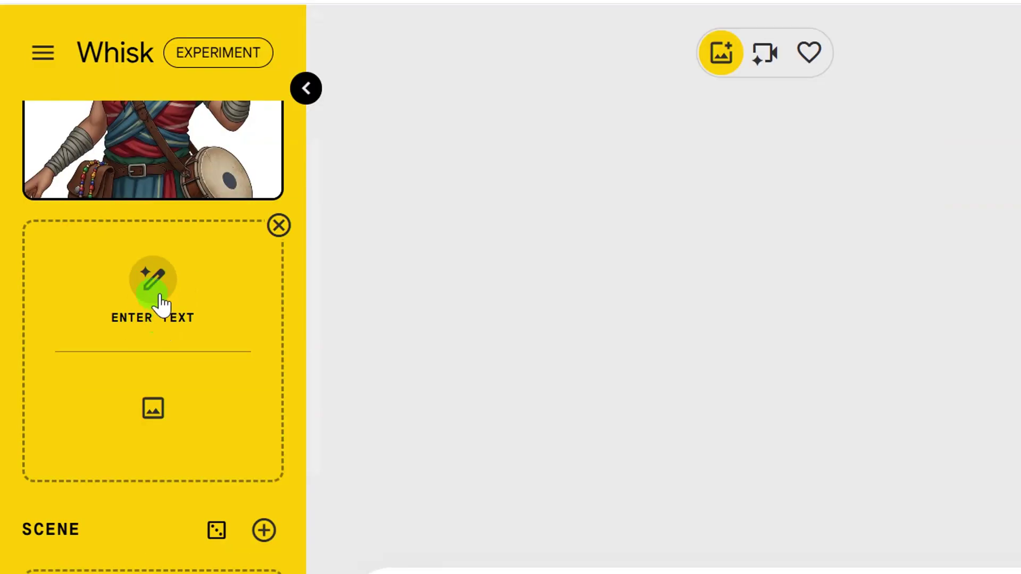
pyautogui.click(153, 398)
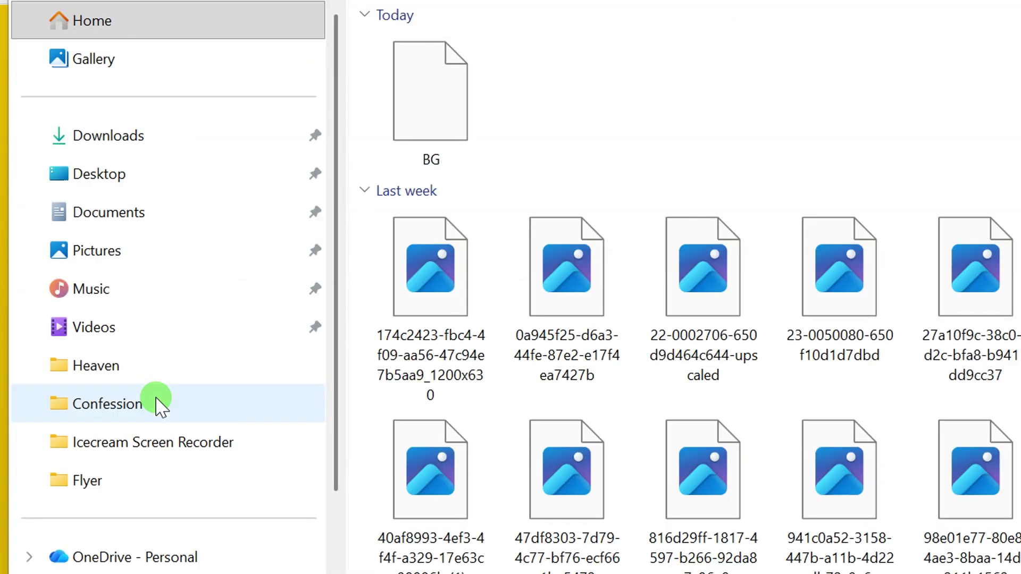
pyautogui.click(470, 321)
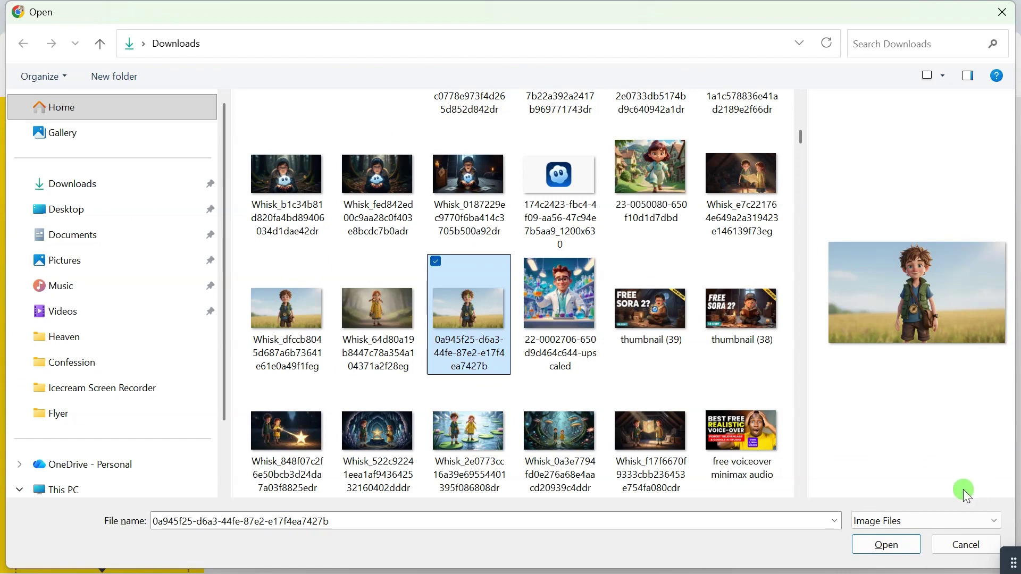
pyautogui.click(890, 544)
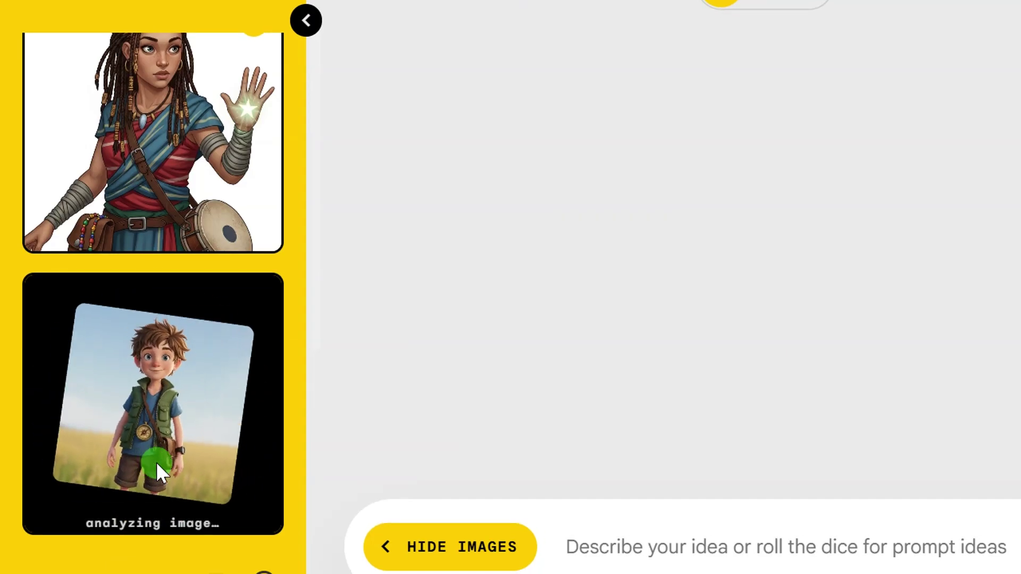
pyautogui.scroll(3, 155, 461)
pyautogui.click(265, 88)
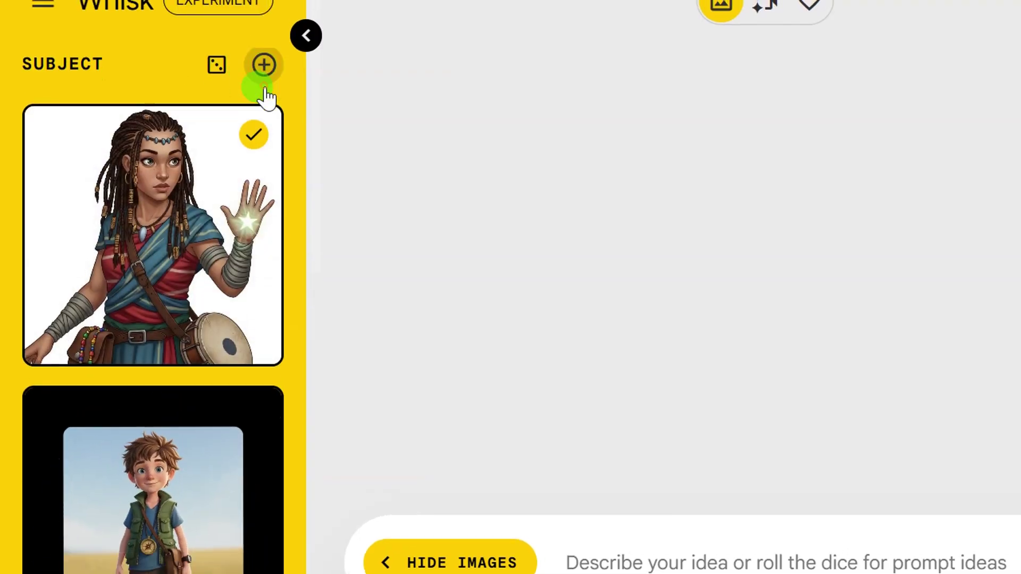
pyautogui.moveTo(144, 285)
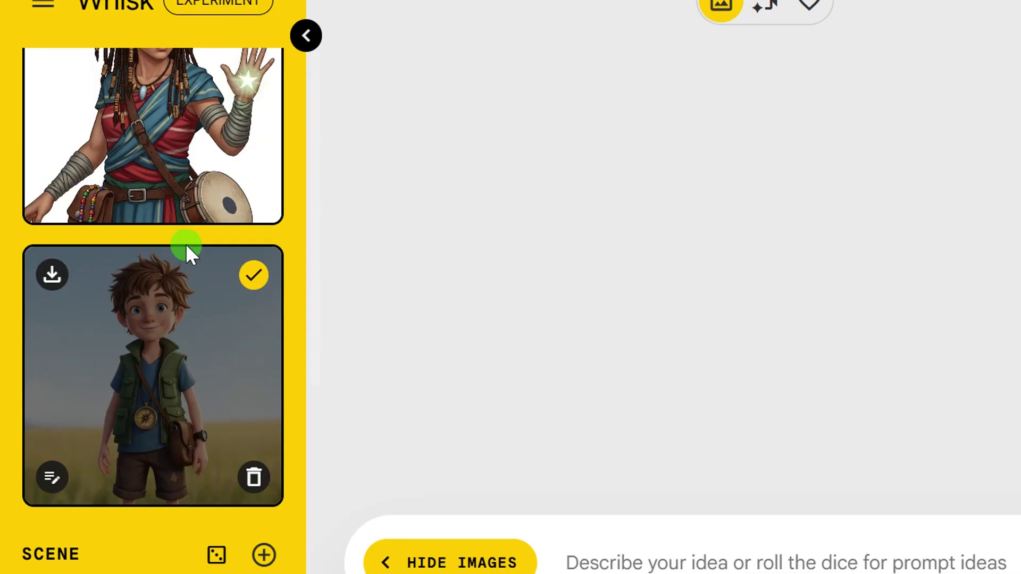
# Step: Generate a scene image from the text prompt "deep forest"
pyautogui.scroll(-8, 186, 250)
pyautogui.moveTo(158, 256)
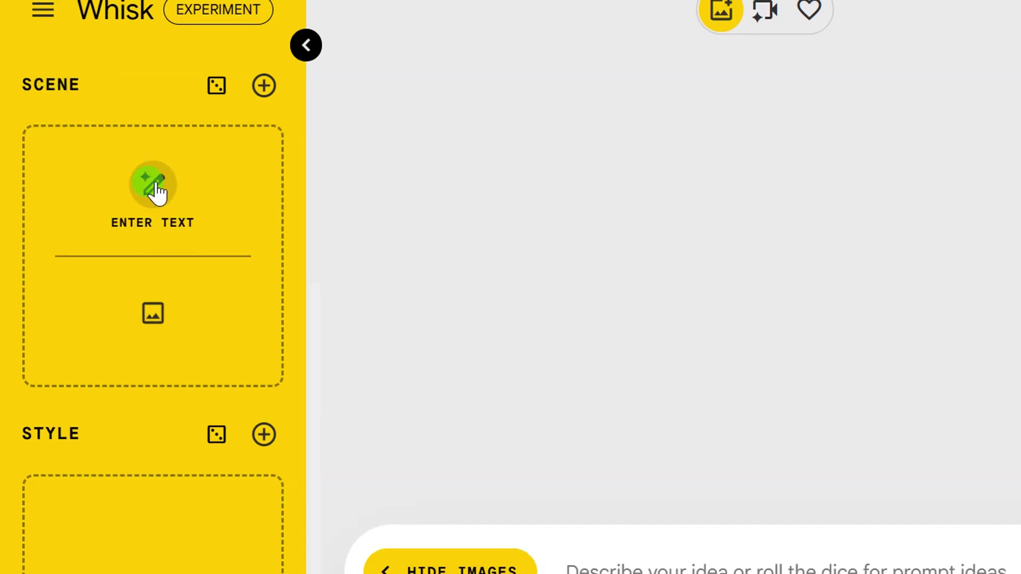
pyautogui.click(155, 185)
pyautogui.write('in')
pyautogui.press('BackSpace')
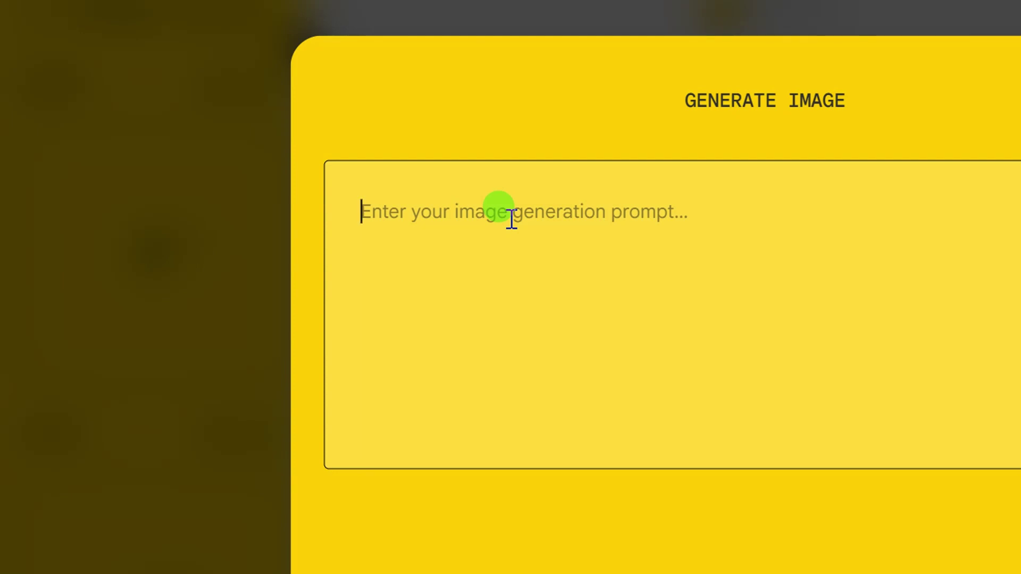
pyautogui.write('deep forest')
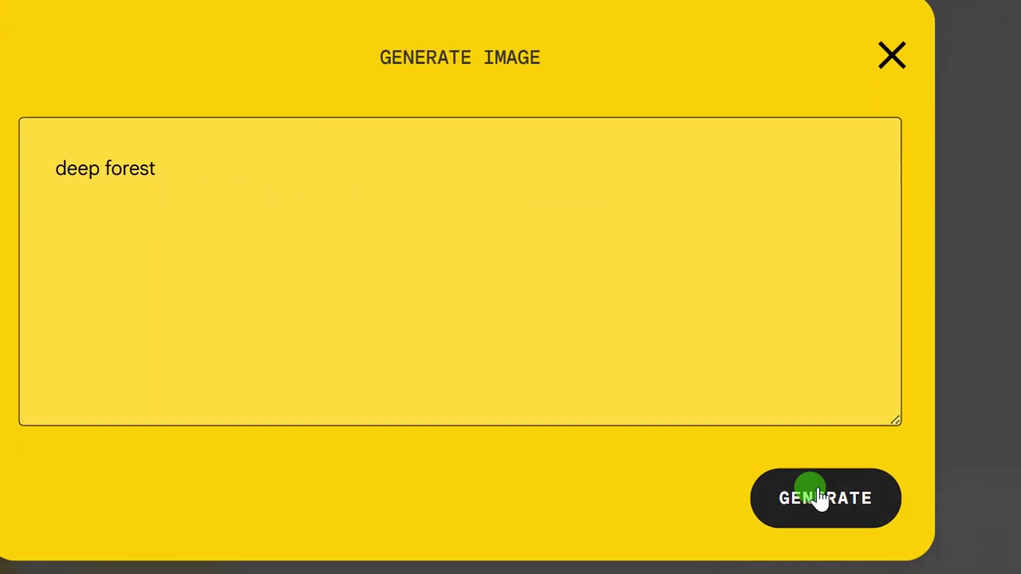
pyautogui.click(814, 489)
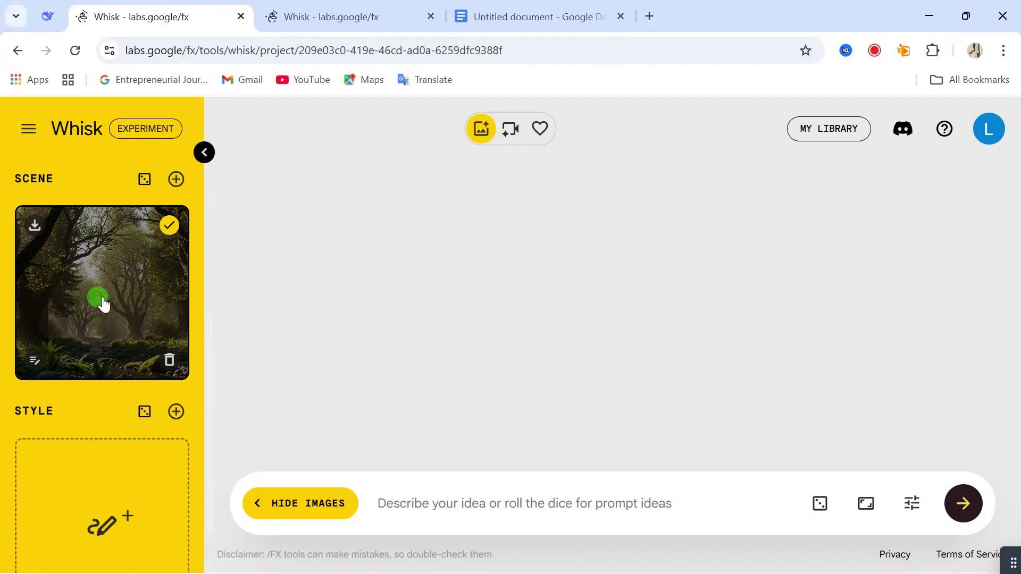
# Step: Add a style reference by uploading the 3D animated image of a girl in a village from Downloads
pyautogui.scroll(5, 102, 307)
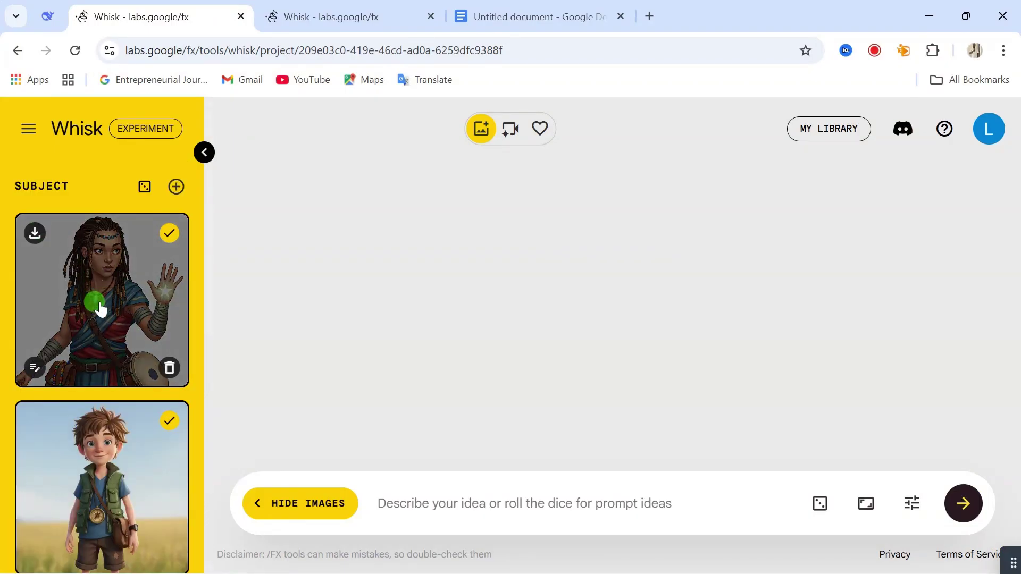
pyautogui.scroll(-5, 102, 307)
pyautogui.scroll(-5, 105, 316)
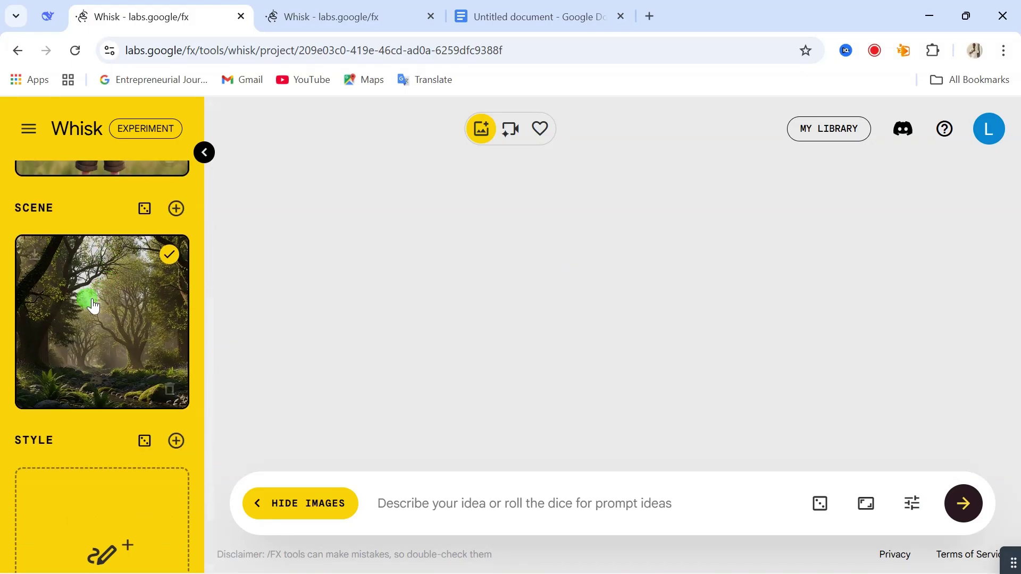
pyautogui.moveTo(102, 449)
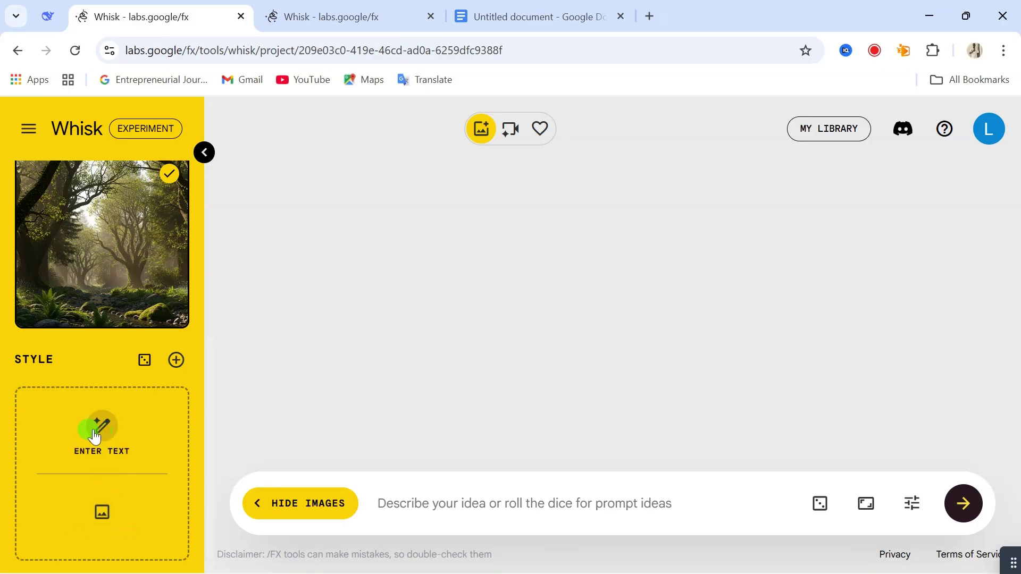
pyautogui.click(102, 509)
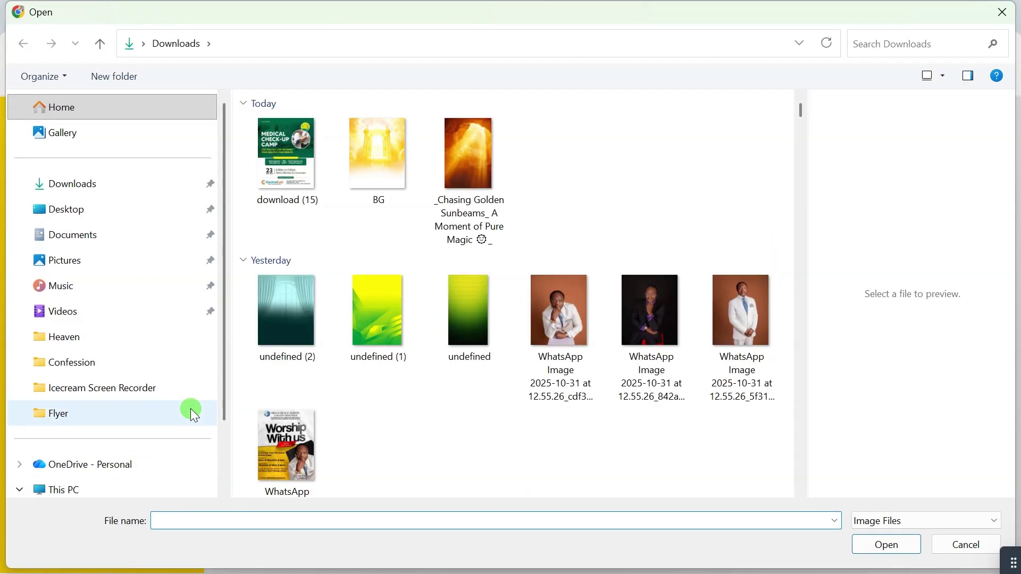
pyautogui.doubleClick(472, 337)
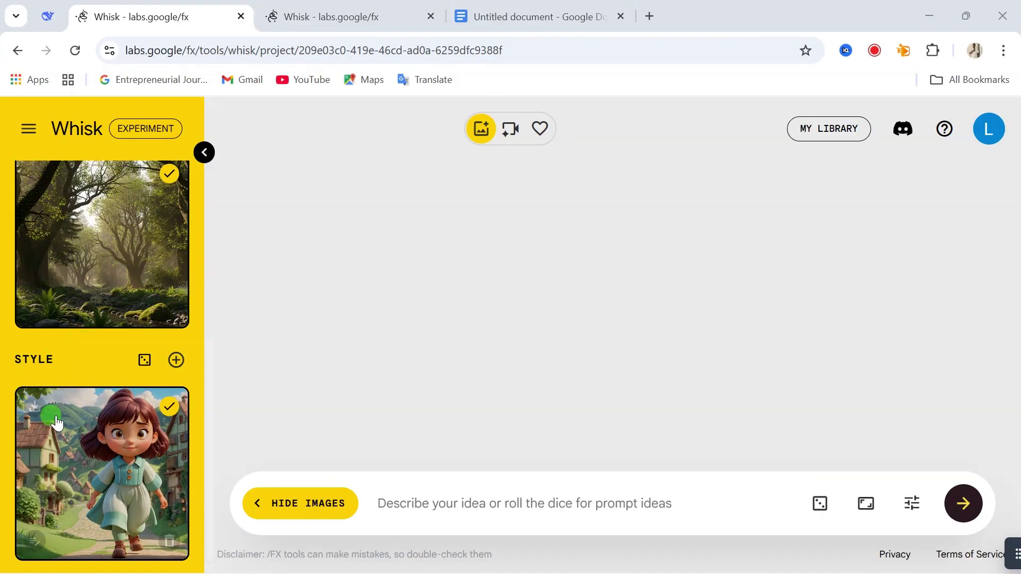
# Step: Deselect the Zola subject and select it again while reviewing the chosen subjects, scene and style
pyautogui.scroll(10, 108, 388)
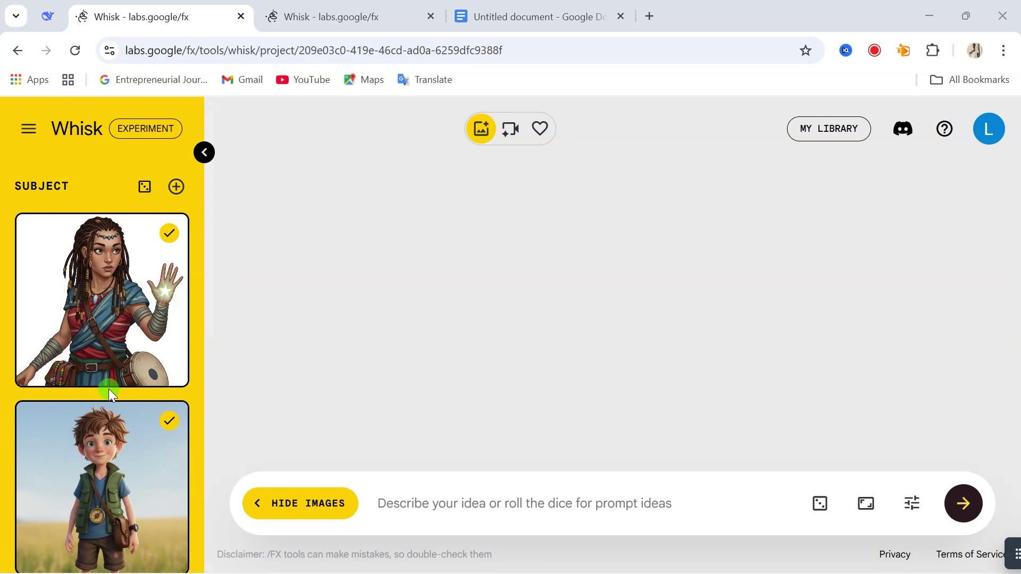
pyautogui.scroll(-5, 169, 375)
pyautogui.scroll(5, 91, 269)
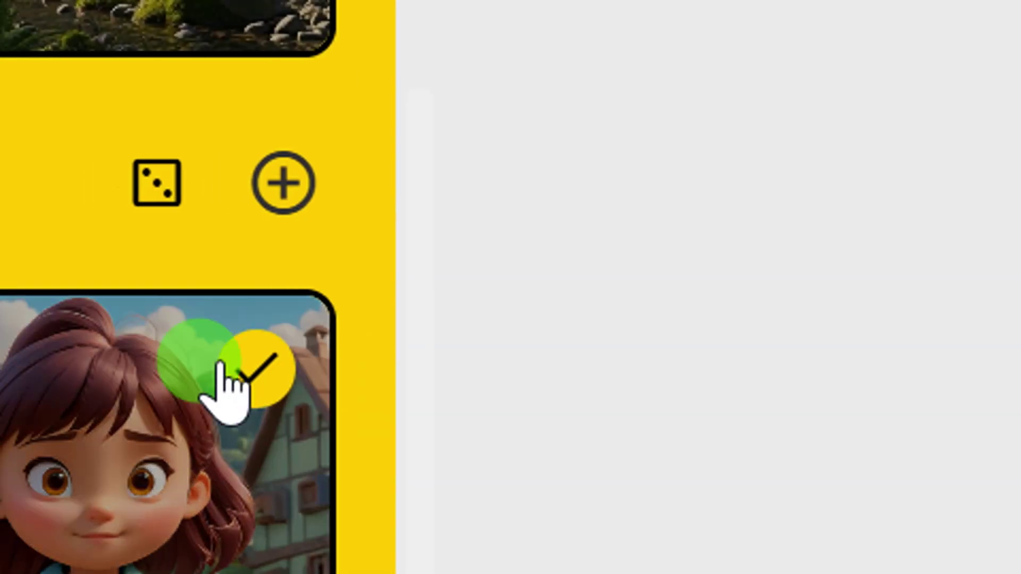
pyautogui.click(211, 363)
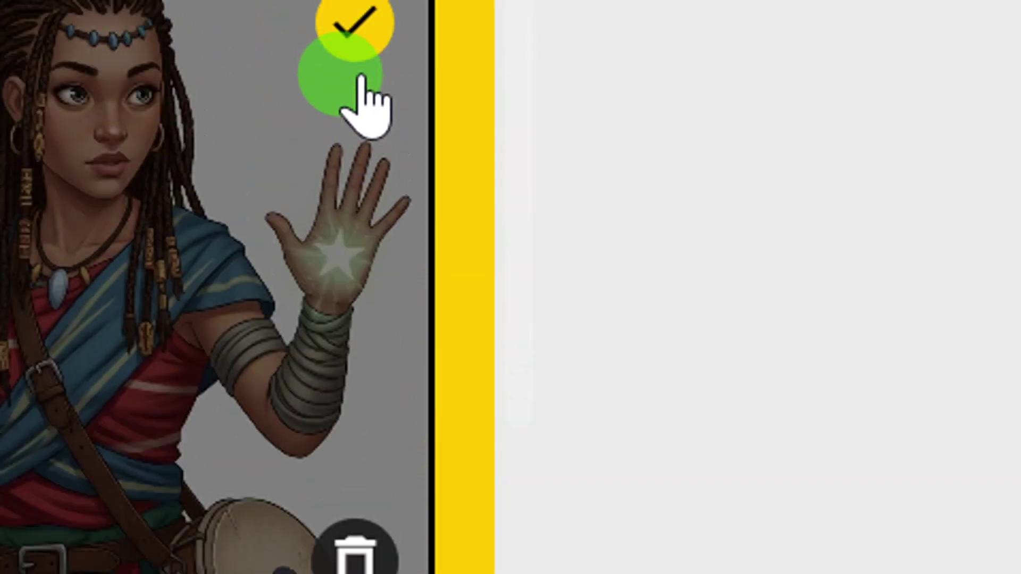
pyautogui.click(361, 102)
pyautogui.click(361, 102)
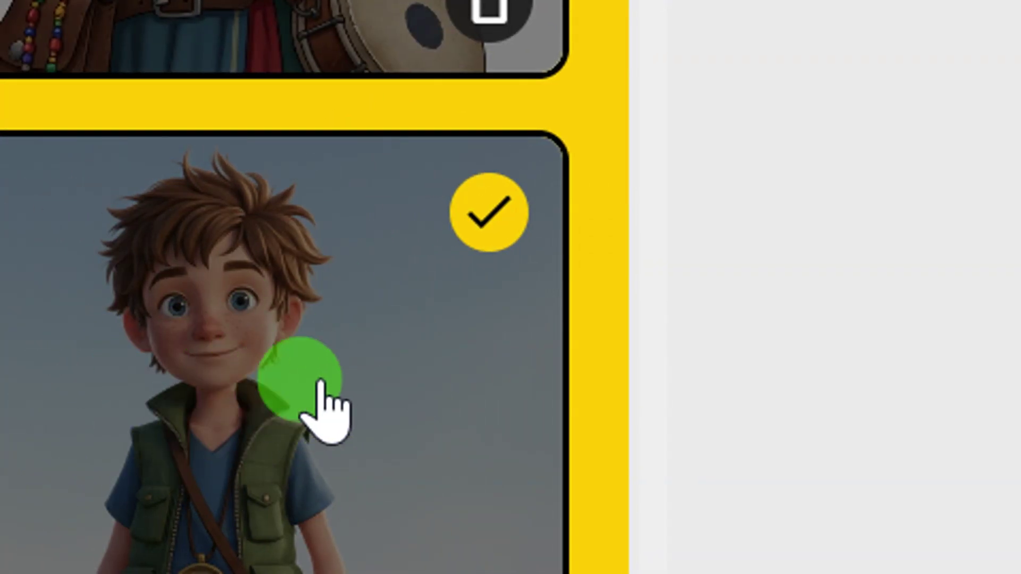
pyautogui.scroll(-5, 322, 386)
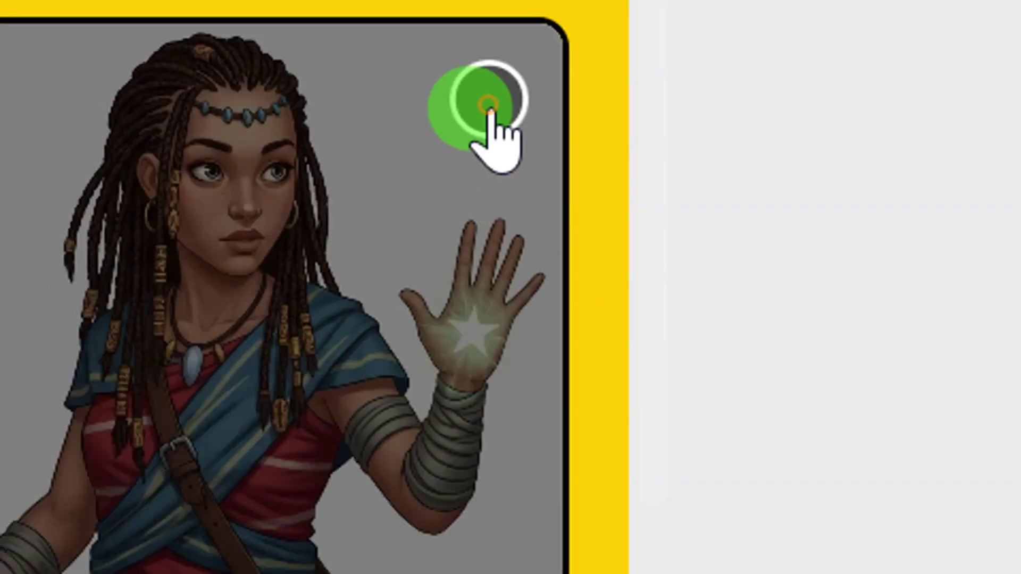
pyautogui.click(488, 109)
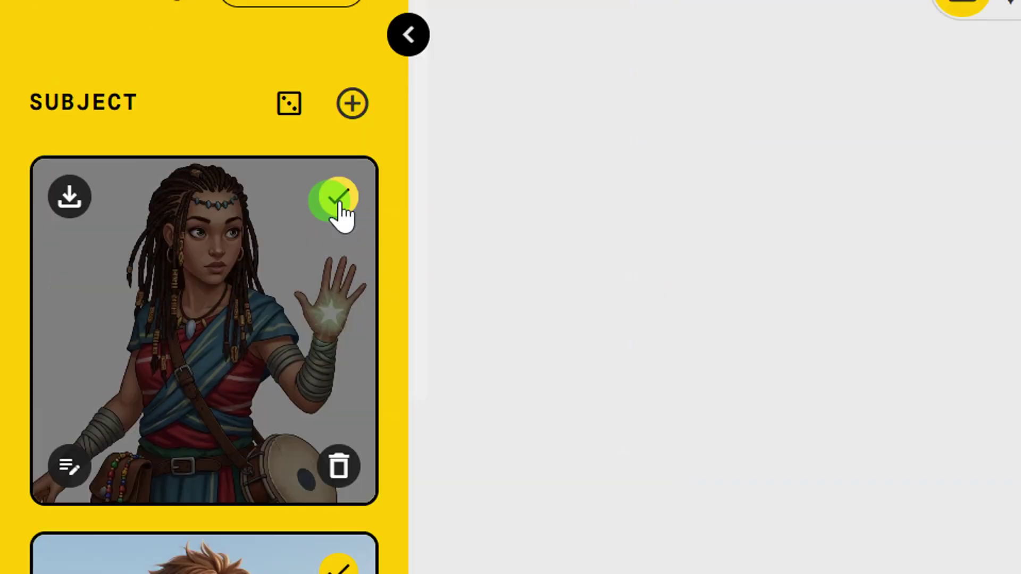
pyautogui.click(337, 215)
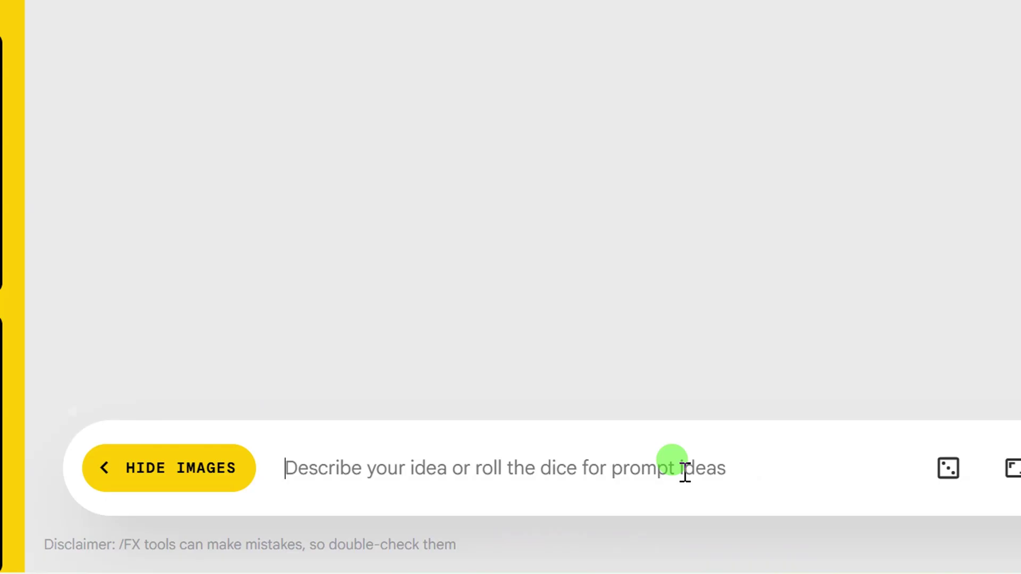
# Step: Review the aspect ratio and seed settings, and generate images from the prompt "they are both walking through the forest under the rain with a lantern."
pyautogui.write('they are both walking through the forest under the rain with a lantern.')
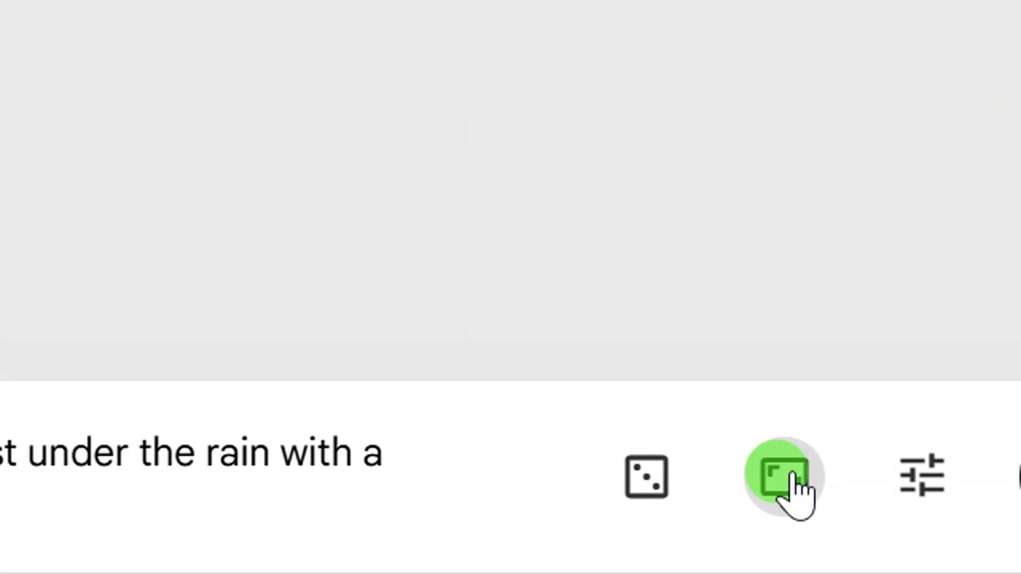
pyautogui.click(789, 482)
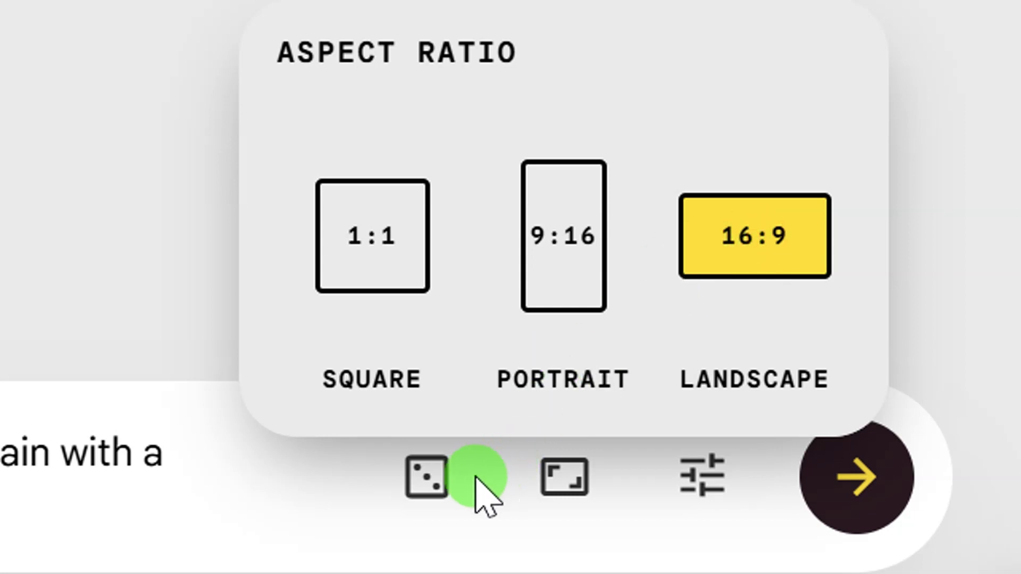
pyautogui.click(701, 465)
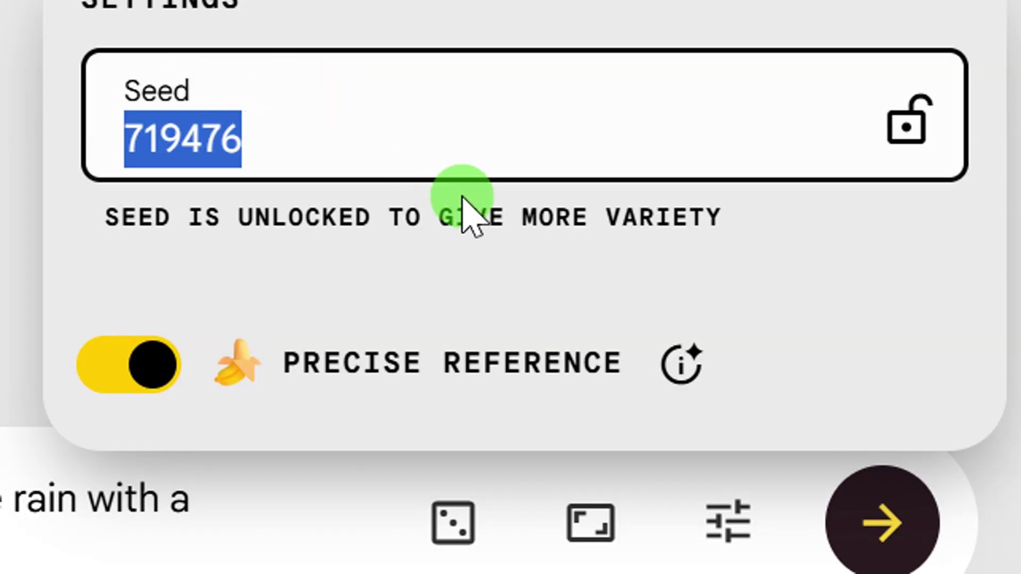
pyautogui.click(730, 523)
pyautogui.click(873, 484)
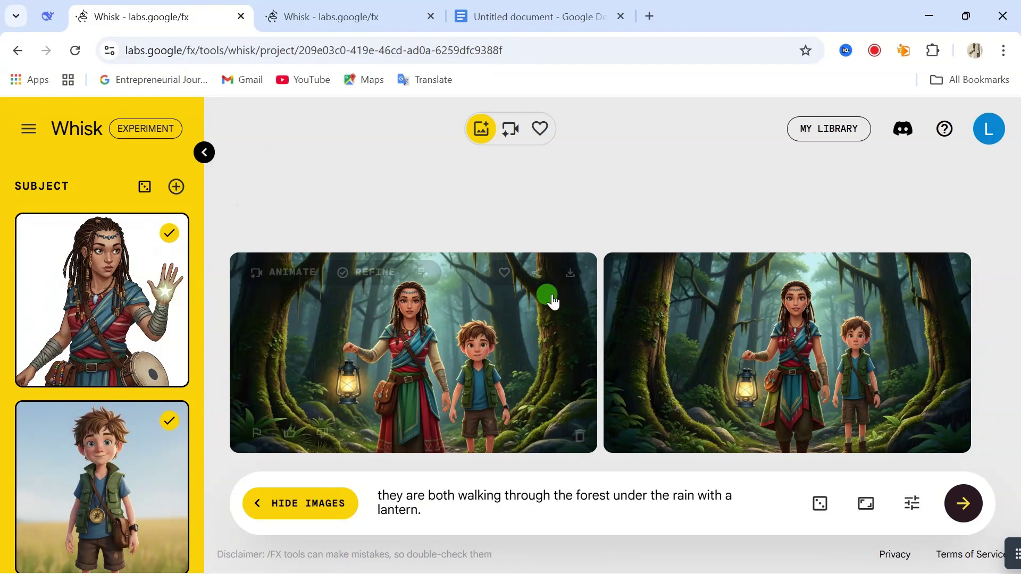
# Step: Inspect the first generated lantern image, and compare it with the enlarged Zola and boy subject references
pyautogui.click(551, 298)
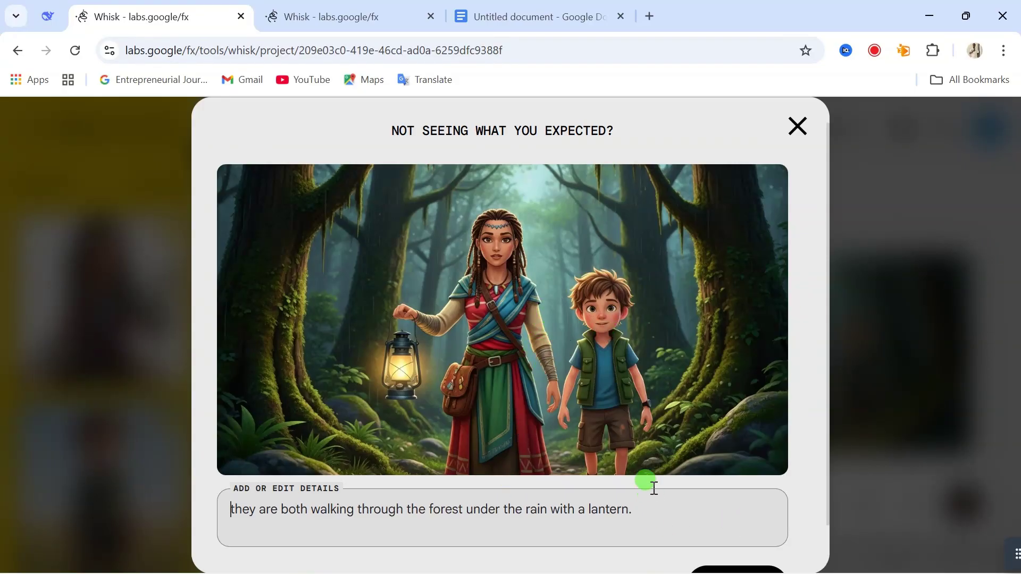
pyautogui.click(847, 162)
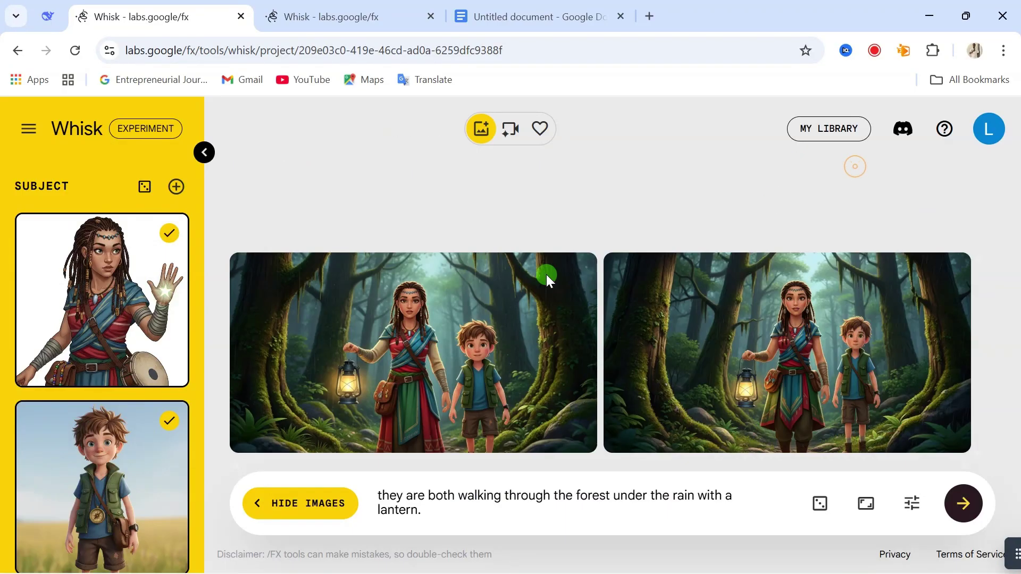
pyautogui.scroll(-2, 77, 344)
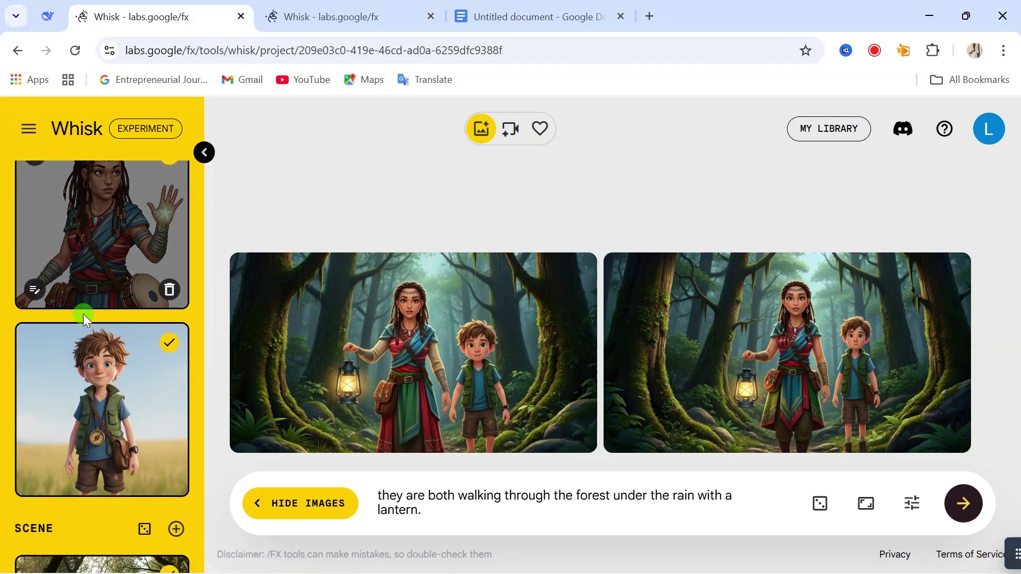
pyautogui.click(35, 290)
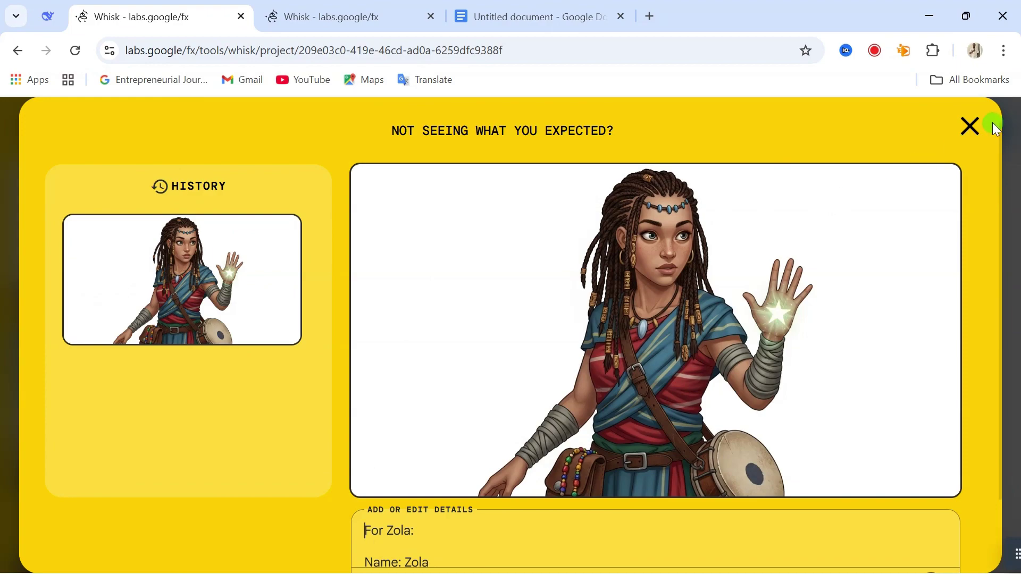
pyautogui.click(970, 126)
pyautogui.click(35, 476)
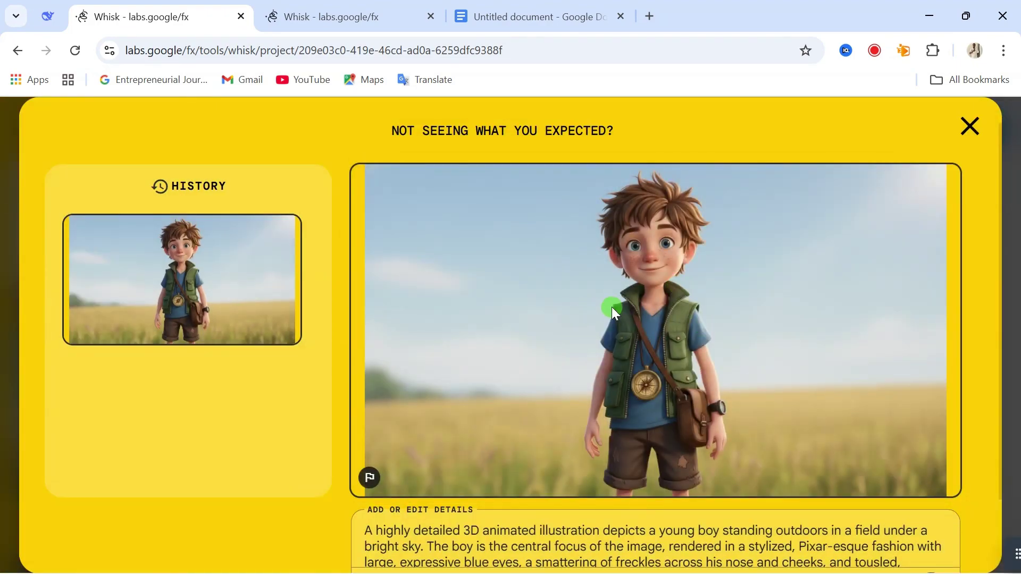
pyautogui.click(970, 127)
# Step: Enlarge both generated lantern images one after the other to compare how consistent the characters are
pyautogui.click(435, 403)
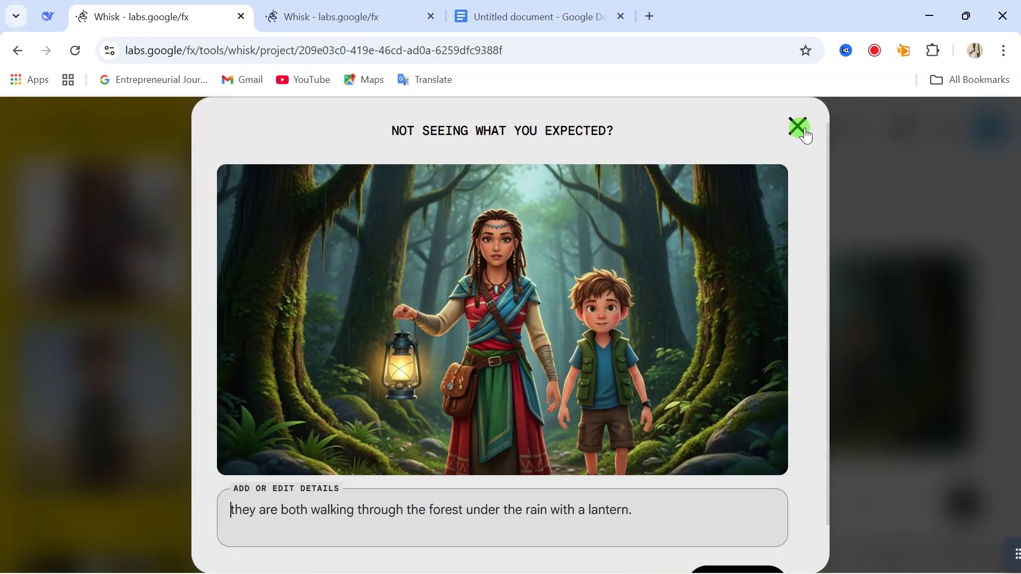
pyautogui.click(803, 130)
pyautogui.click(773, 374)
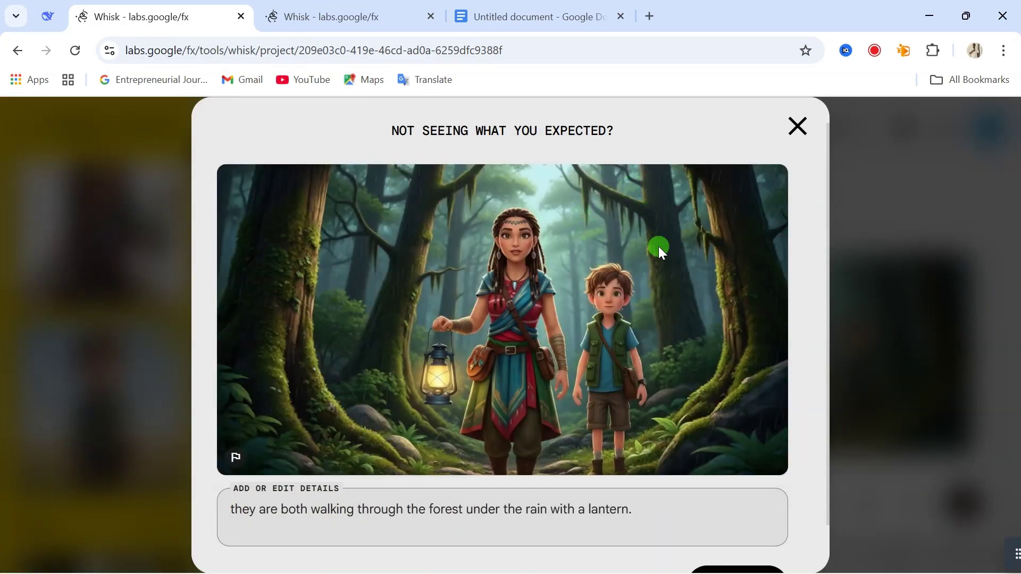
pyautogui.click(797, 126)
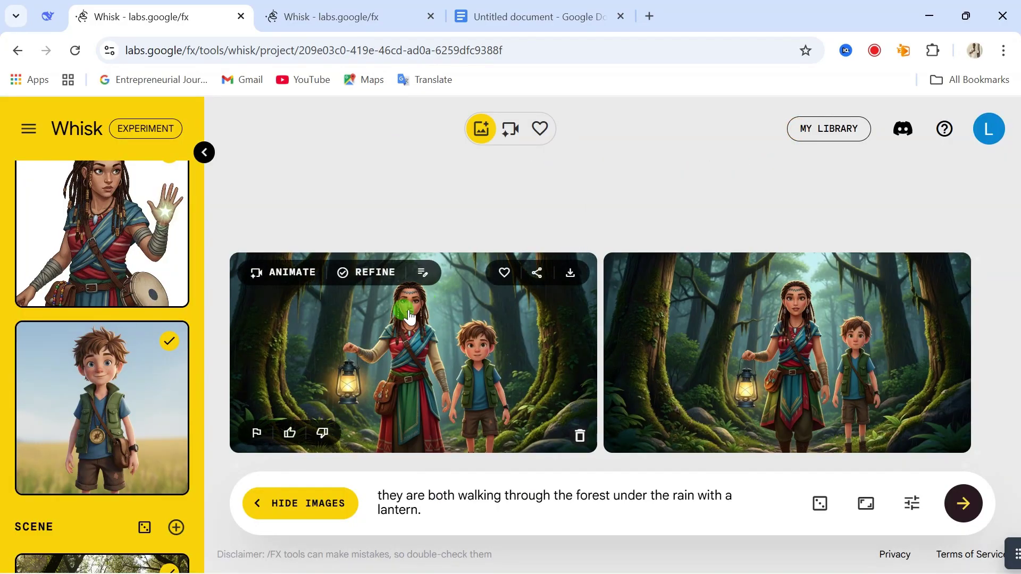
# Step: Open the deep forest scene to inspect its image and prompt details, close it unchanged, and check the style reference
pyautogui.scroll(-1, 97, 382)
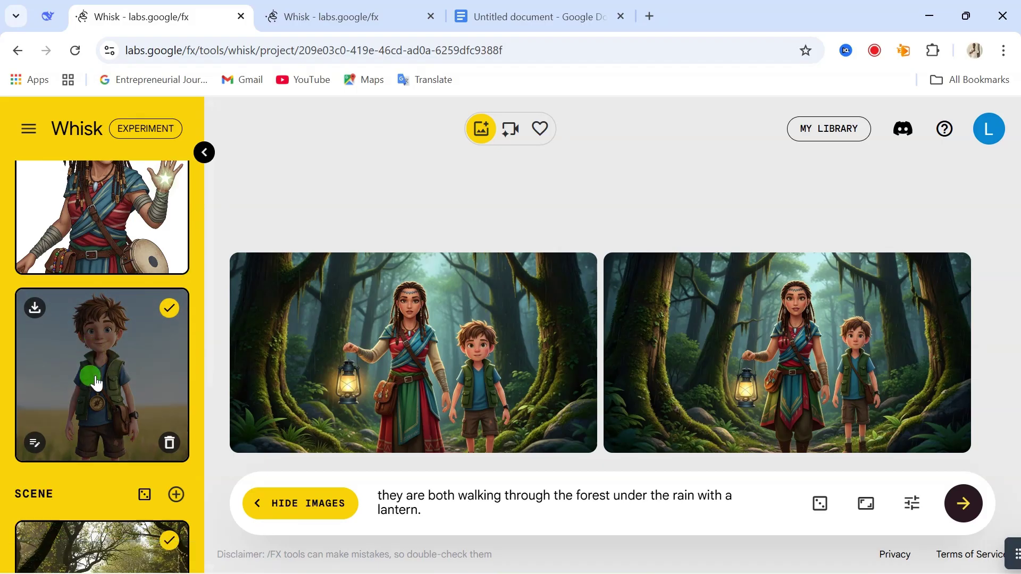
pyautogui.scroll(-5, 97, 383)
pyautogui.click(34, 391)
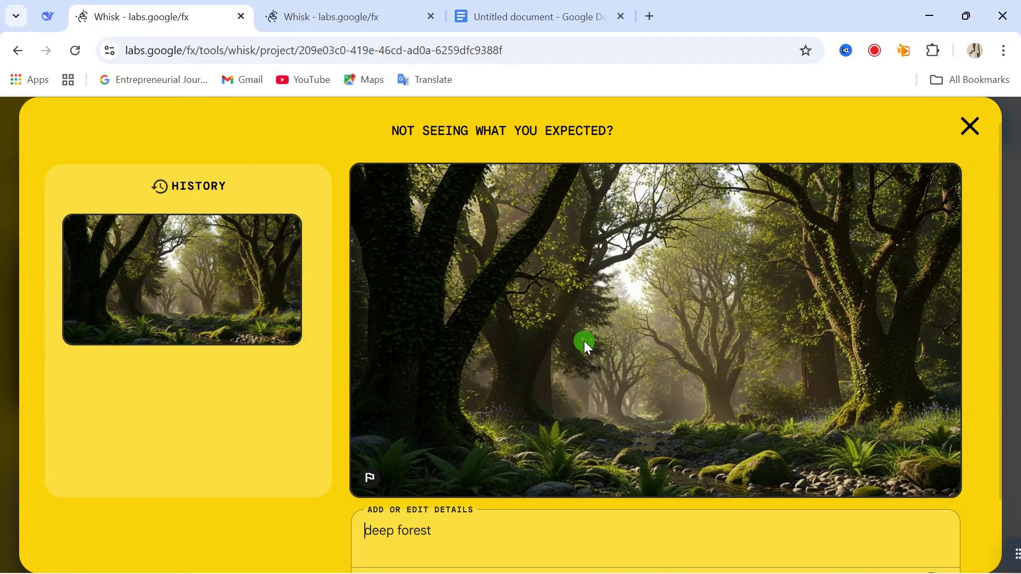
pyautogui.click(968, 129)
pyautogui.scroll(-2, 75, 449)
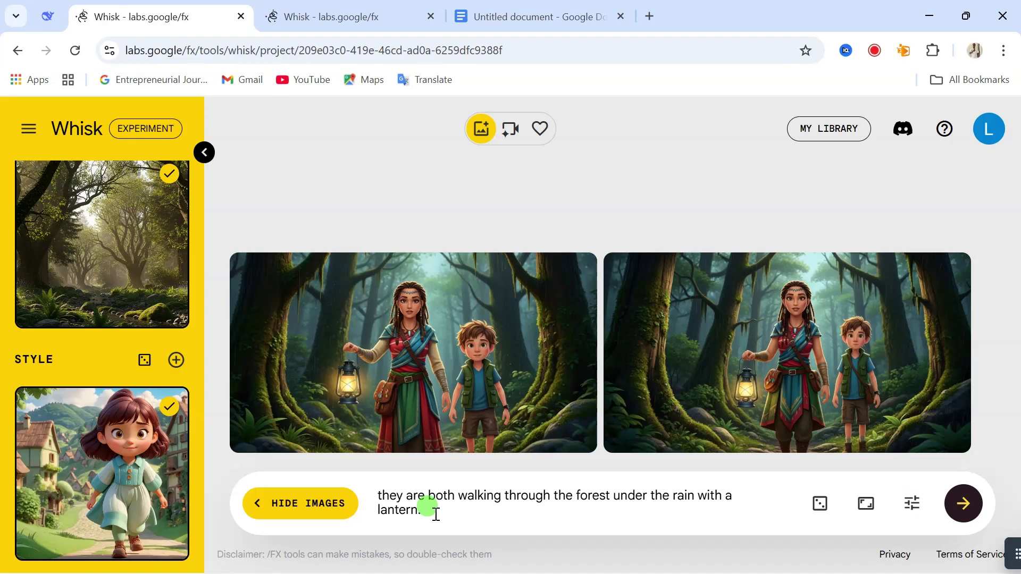
# Step: Replace the prompt with "A 3D pixar-style, they are been chased by a white tiger through the forest," and generate the images
pyautogui.hotkey('ctrl', 'z')
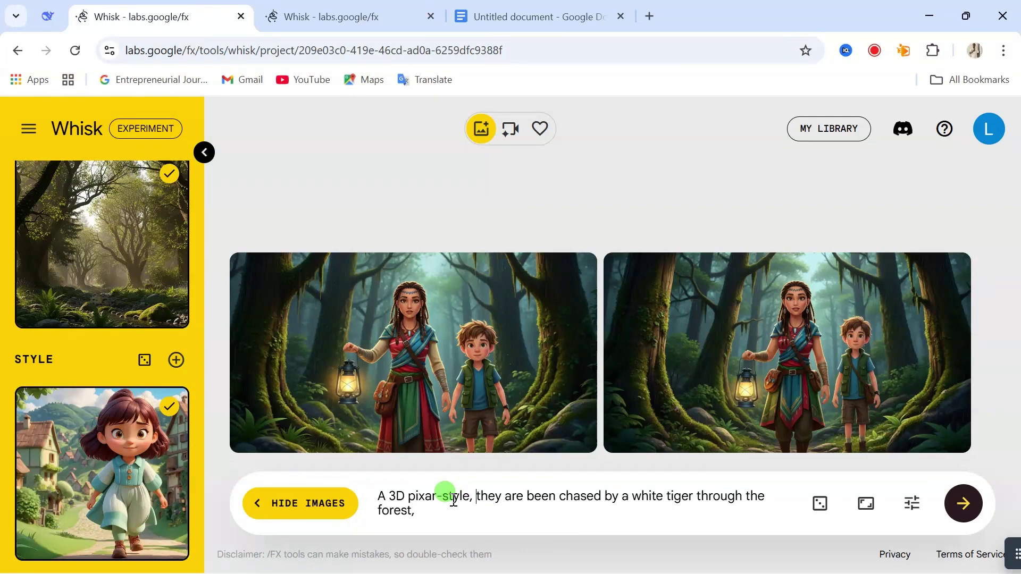
pyautogui.click(964, 504)
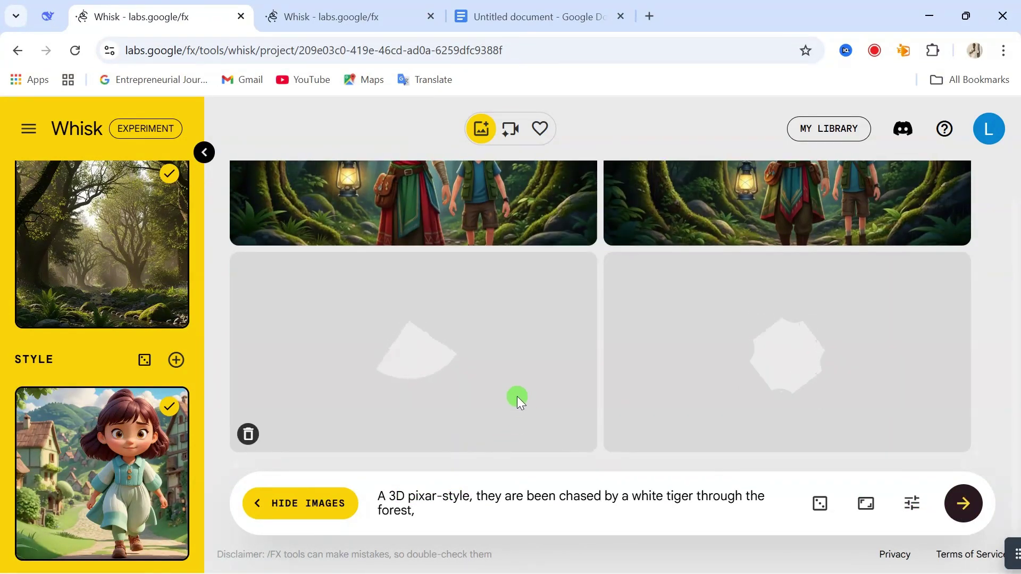
pyautogui.scroll(1, 461, 349)
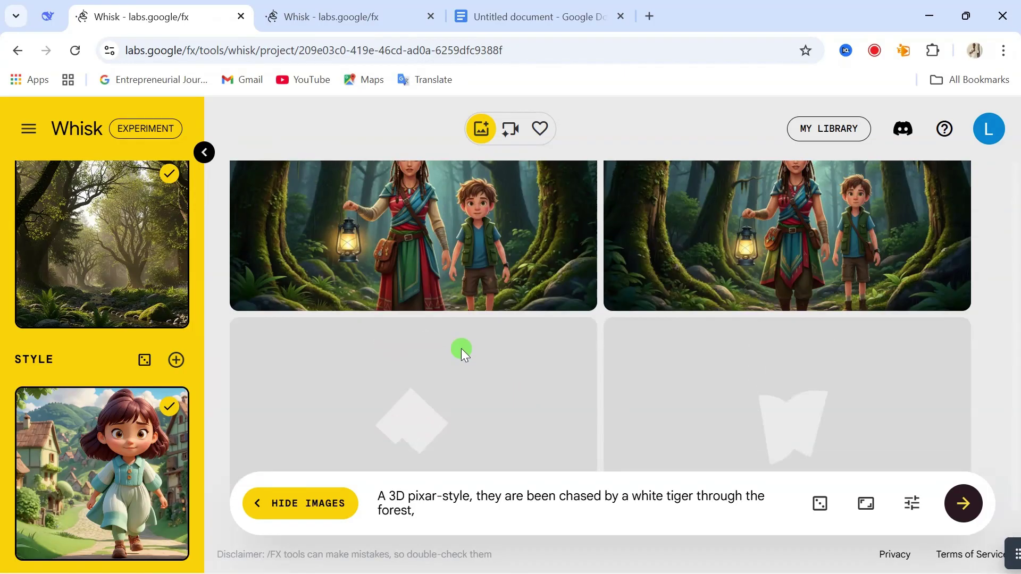
pyautogui.scroll(-1, 468, 354)
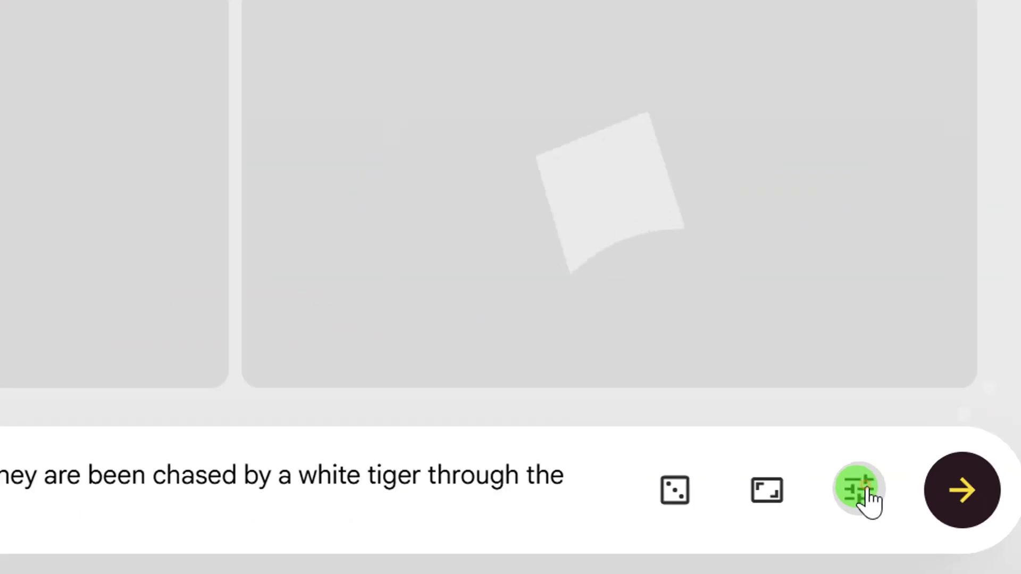
# Step: Lock the seed in the generation settings to create similar outputs, and close the settings
pyautogui.click(914, 506)
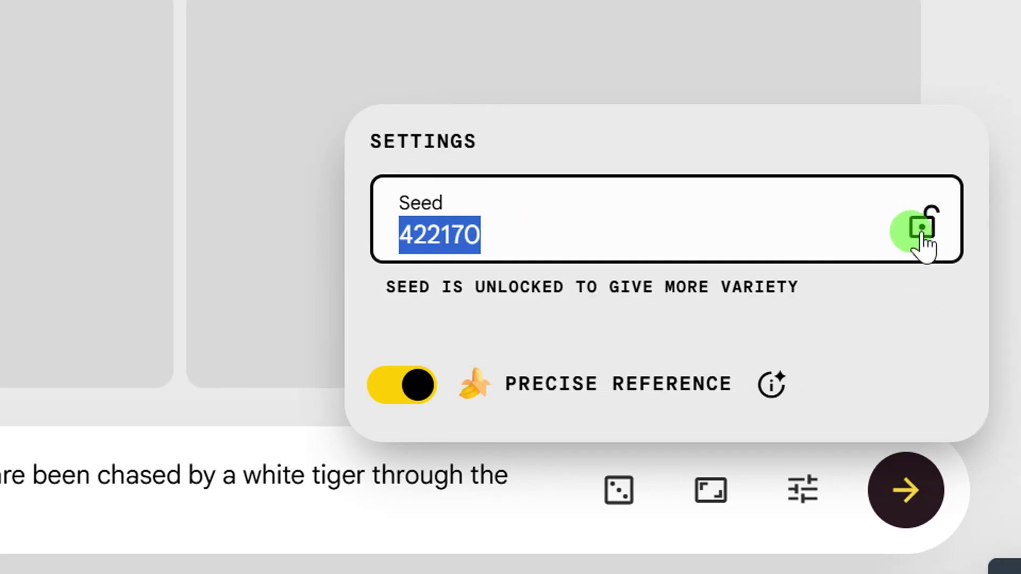
pyautogui.click(923, 241)
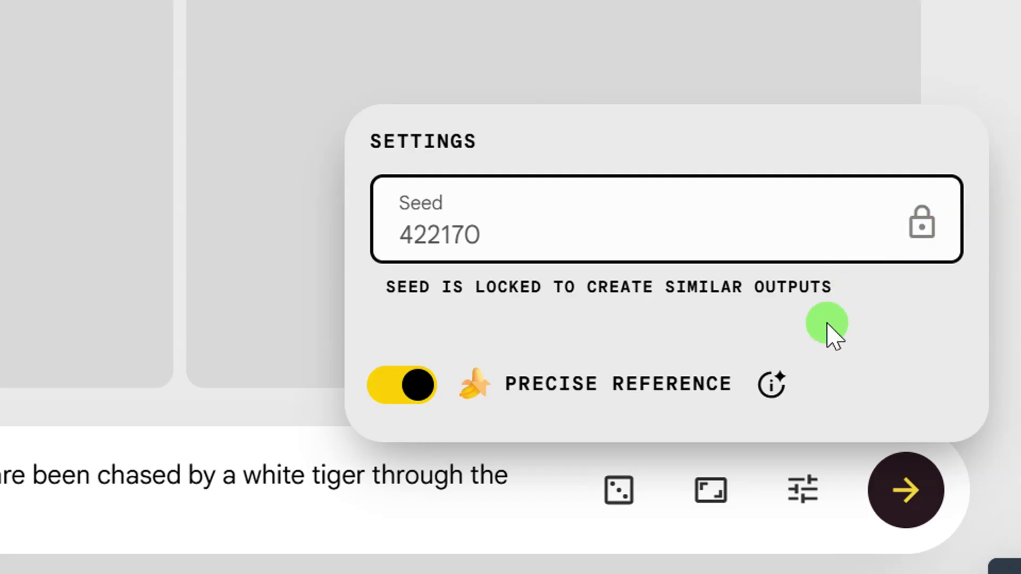
pyautogui.scroll(-1, 679, 494)
pyautogui.click(492, 483)
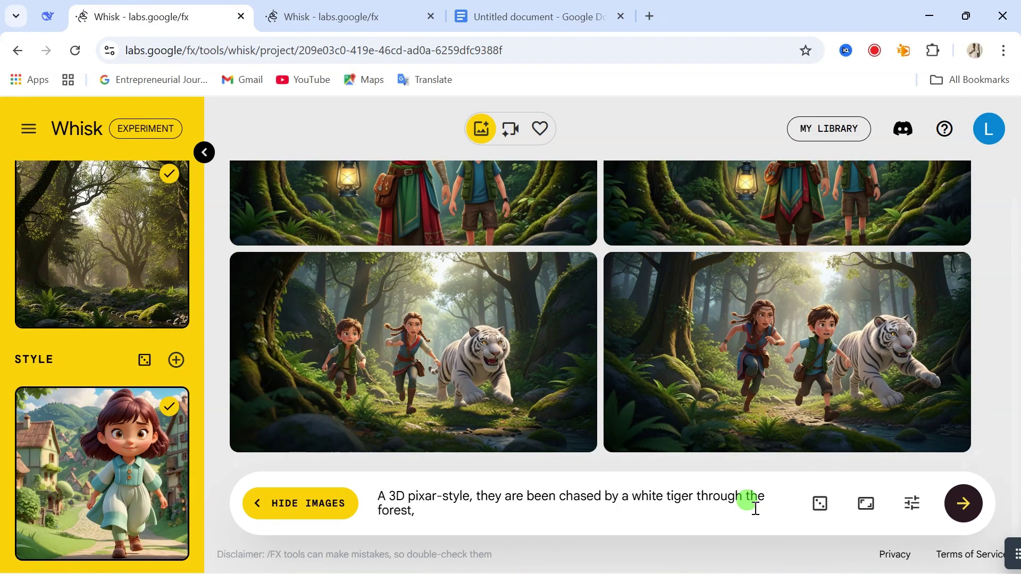
pyautogui.moveTo(519, 353)
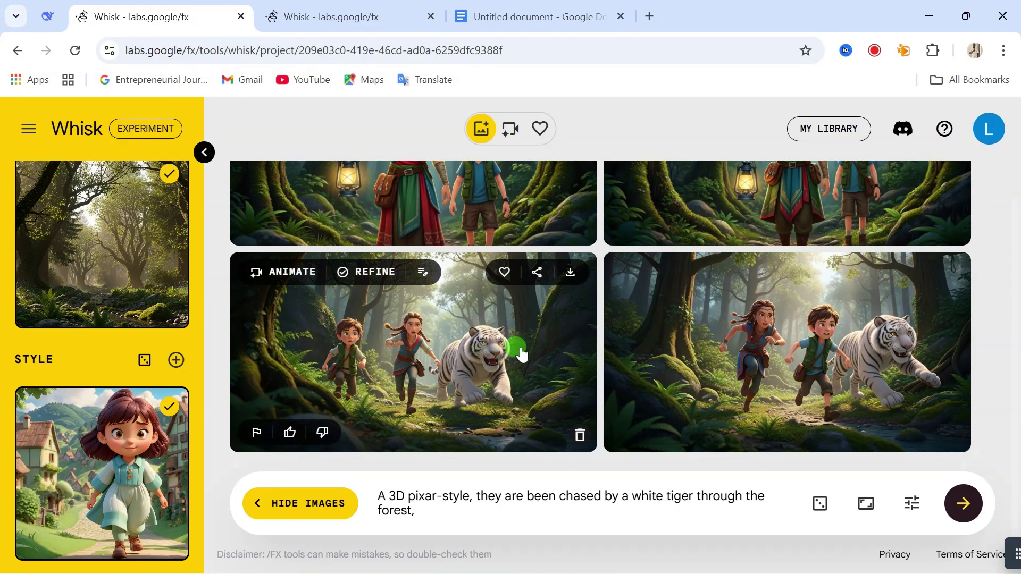
# Step: Enlarge both generated white tiger chase images one after the other to compare the characters' consistency
pyautogui.click(404, 348)
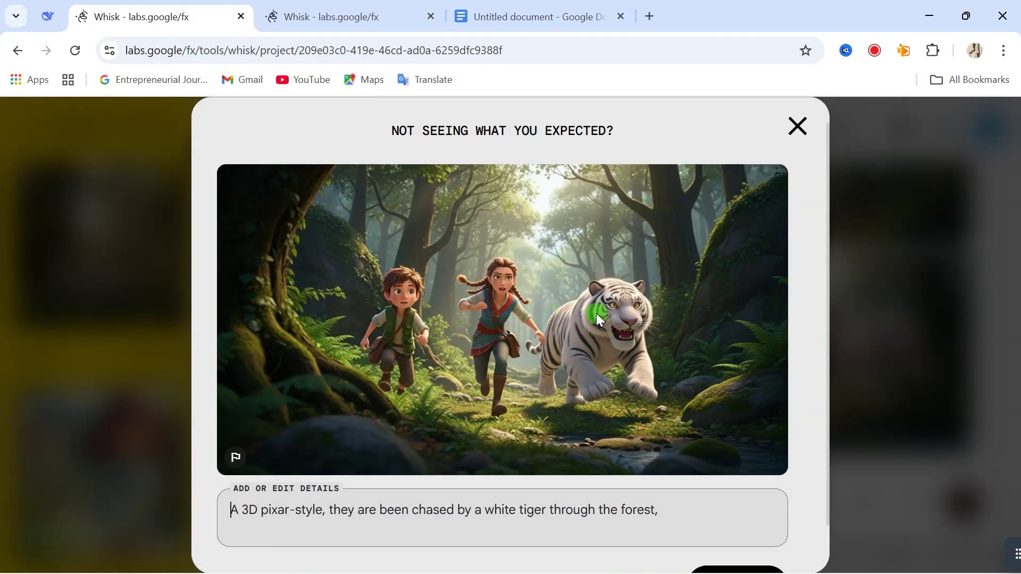
pyautogui.click(798, 126)
pyautogui.moveTo(845, 358)
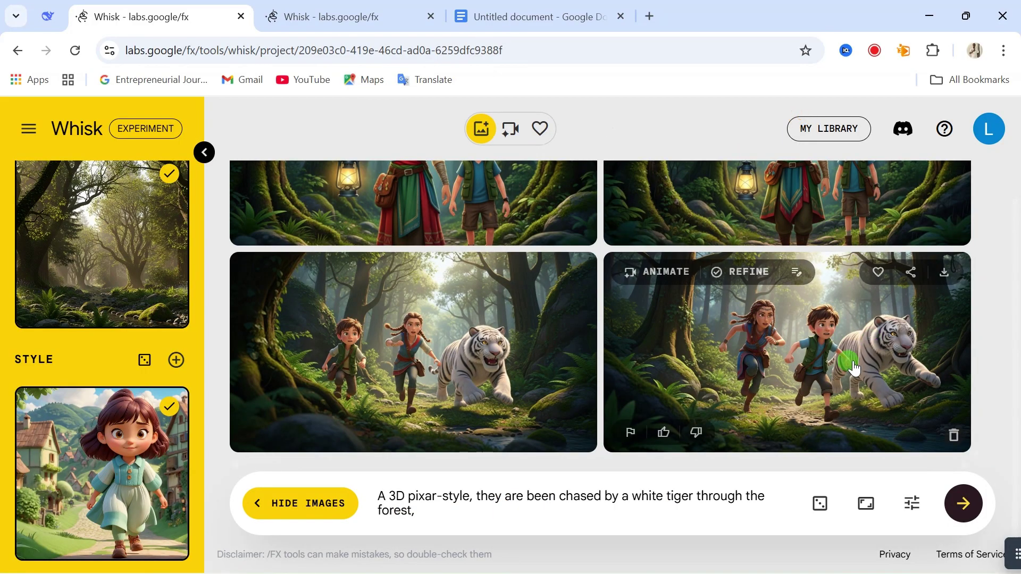
pyautogui.click(821, 371)
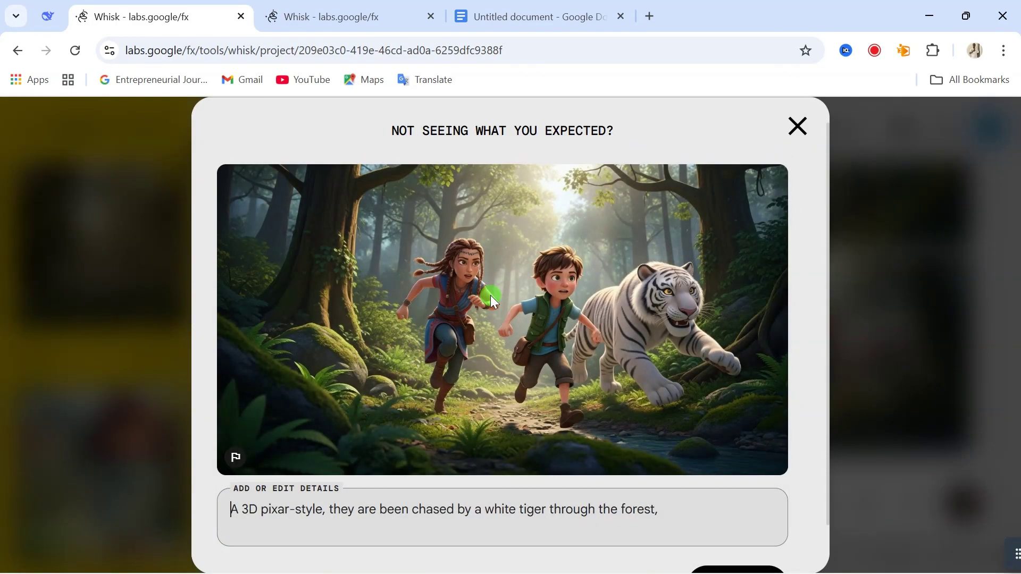
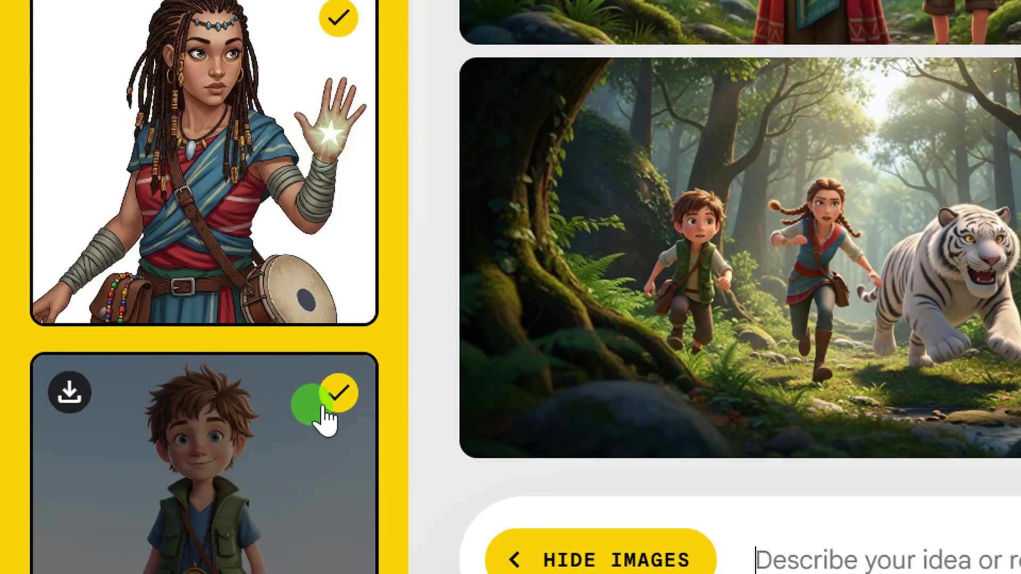
# Step: Deselect the boy subject and generate images with the prompt "3d pixar-style, she is inside a hut in the forest"
pyautogui.click(349, 396)
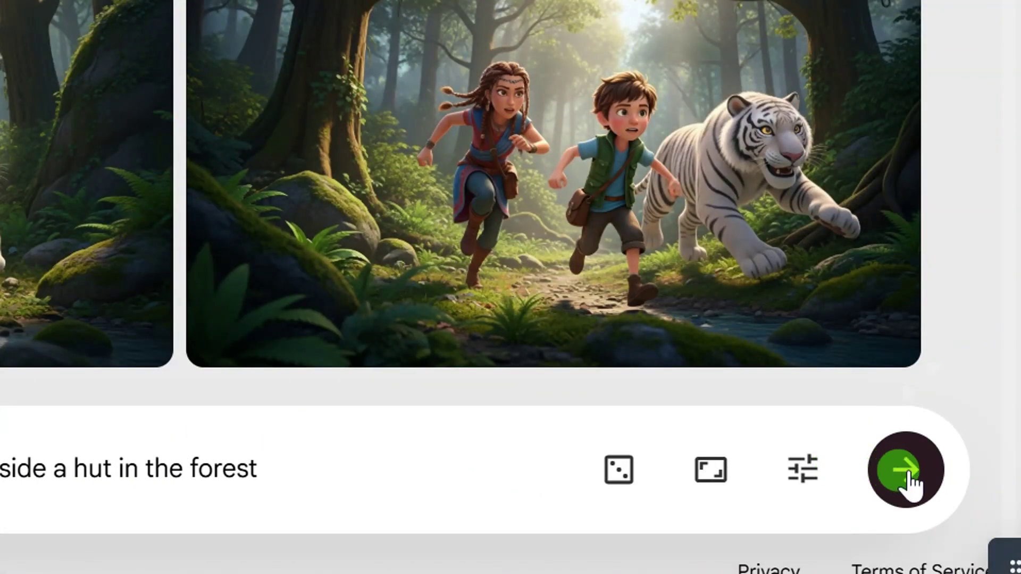
pyautogui.click(907, 471)
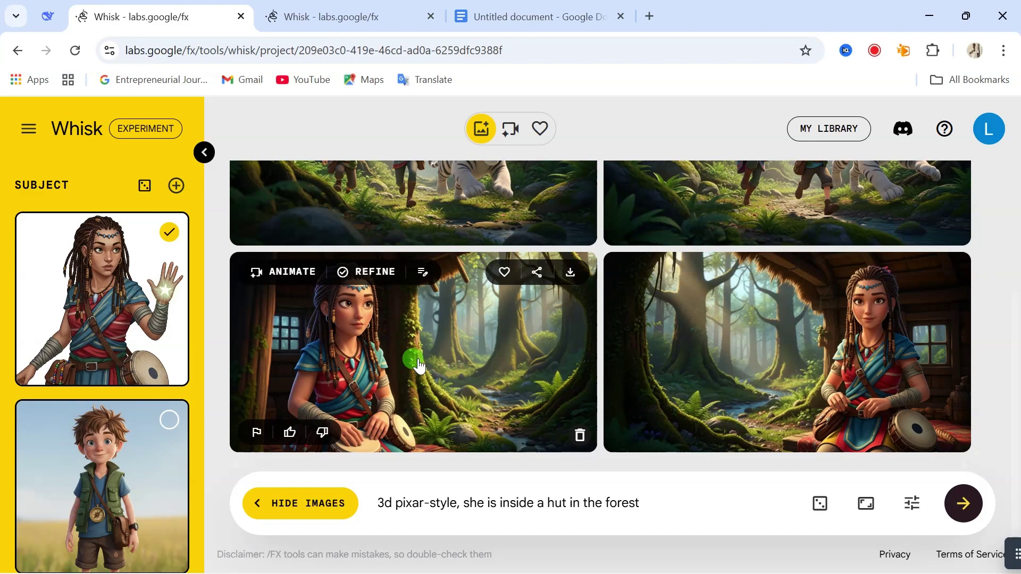
# Step: Enlarge both generated hut images one after the other to check the woman's consistency, and close them unchanged
pyautogui.click(413, 395)
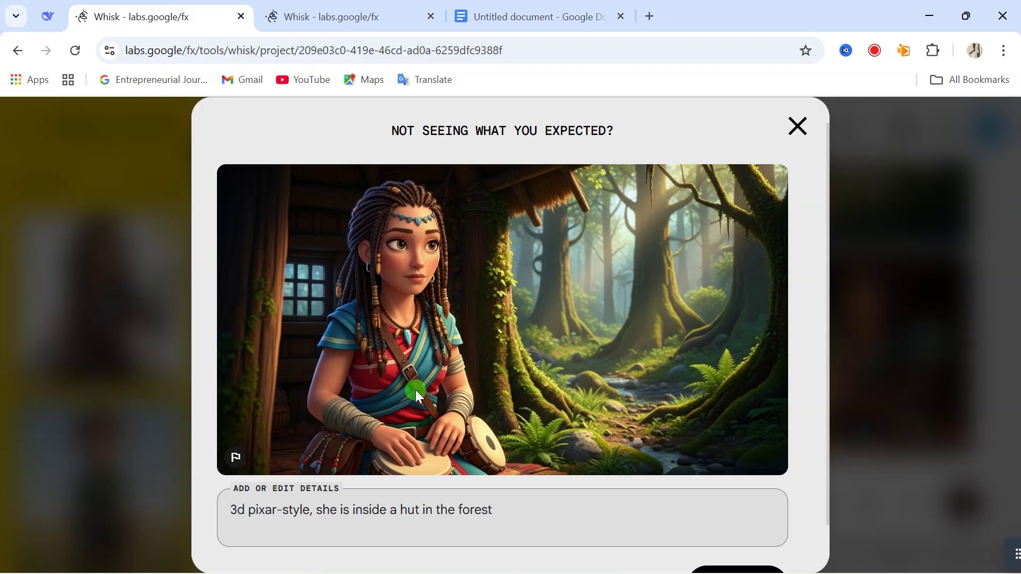
pyautogui.click(794, 126)
pyautogui.click(695, 410)
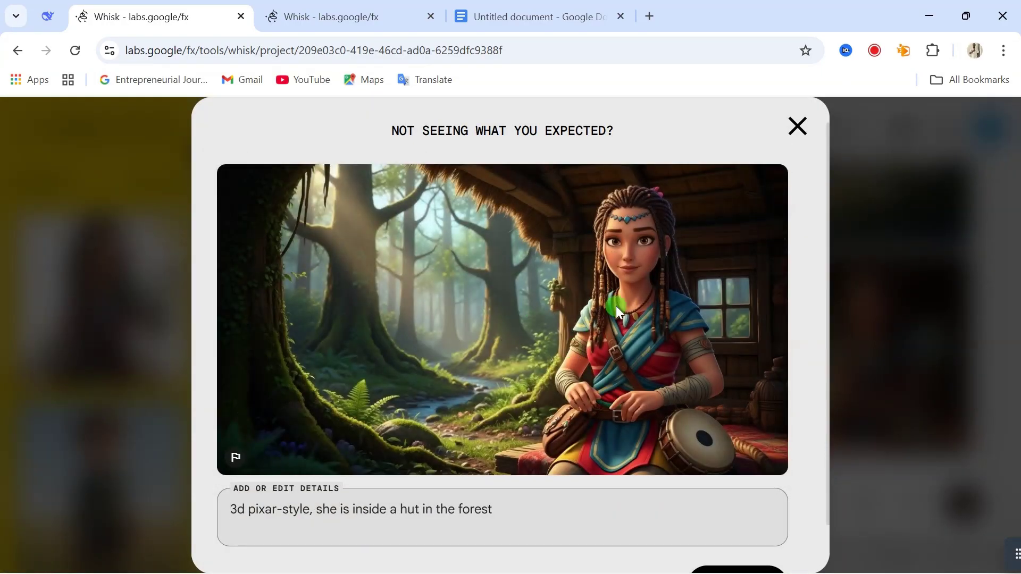
pyautogui.click(798, 127)
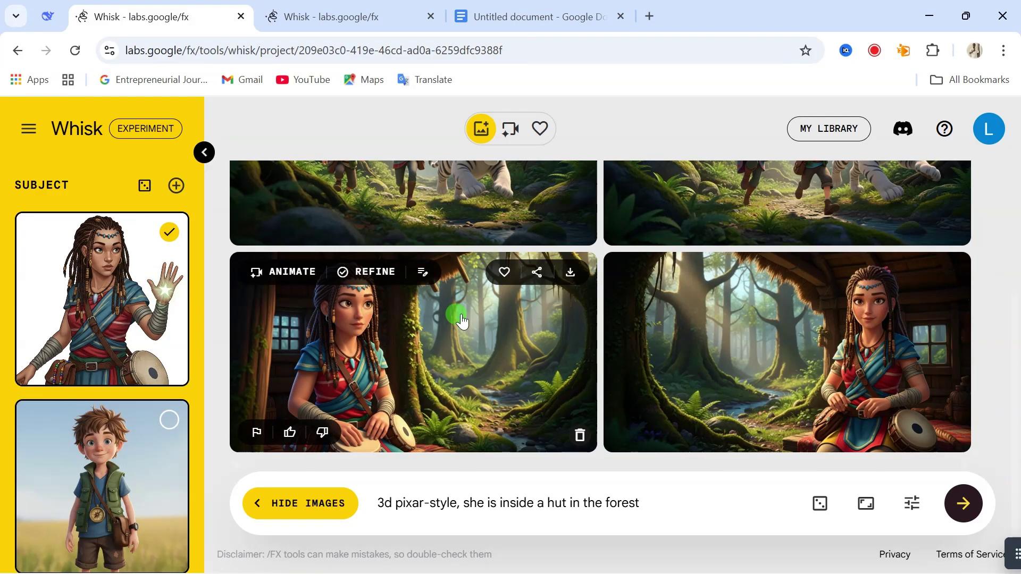
pyautogui.scroll(-1, 127, 365)
pyautogui.scroll(1, 136, 353)
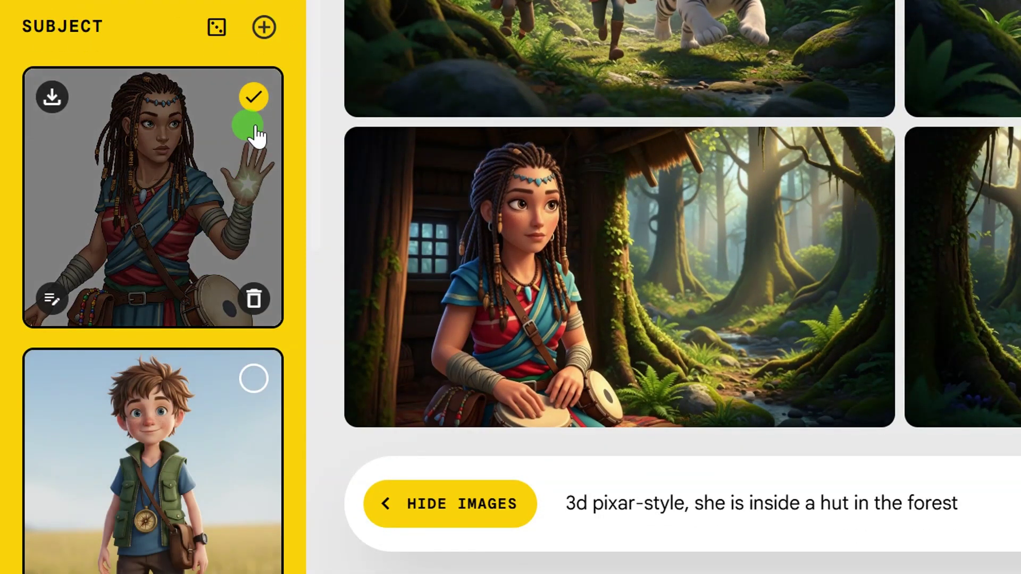
# Step: Deselect the woman subject and select the boy subject instead
pyautogui.click(253, 97)
pyautogui.click(254, 378)
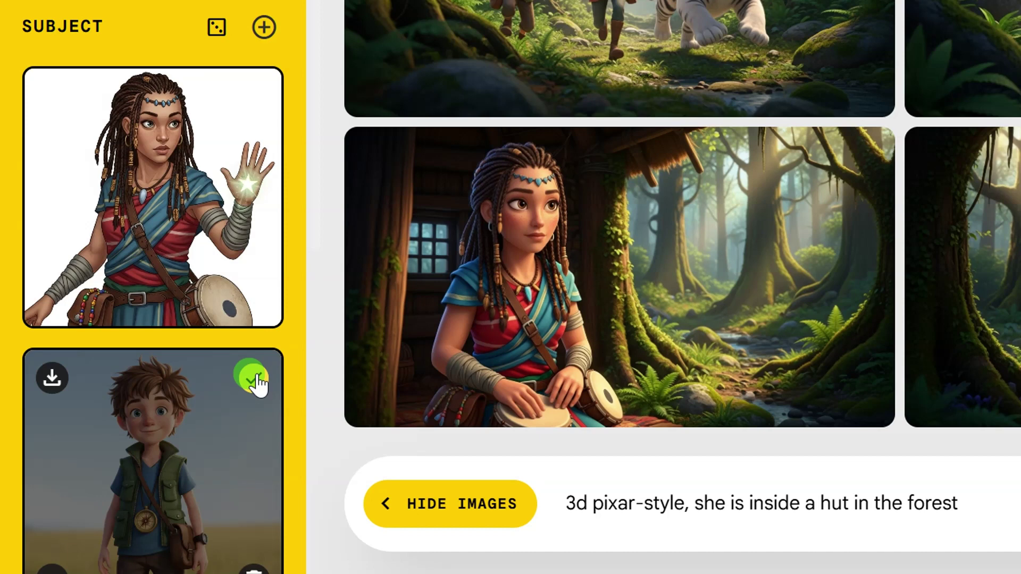
# Step: Refine the first tiger chase image with the edit "the white tiger should be a distance behind them, chasing them"
pyautogui.moveTo(636, 296)
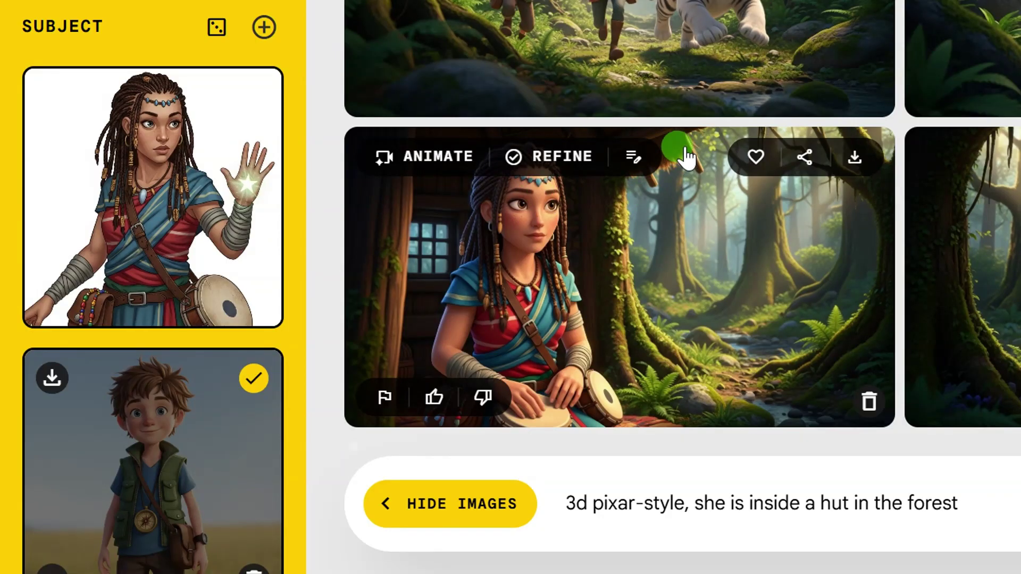
pyautogui.scroll(4, 664, 197)
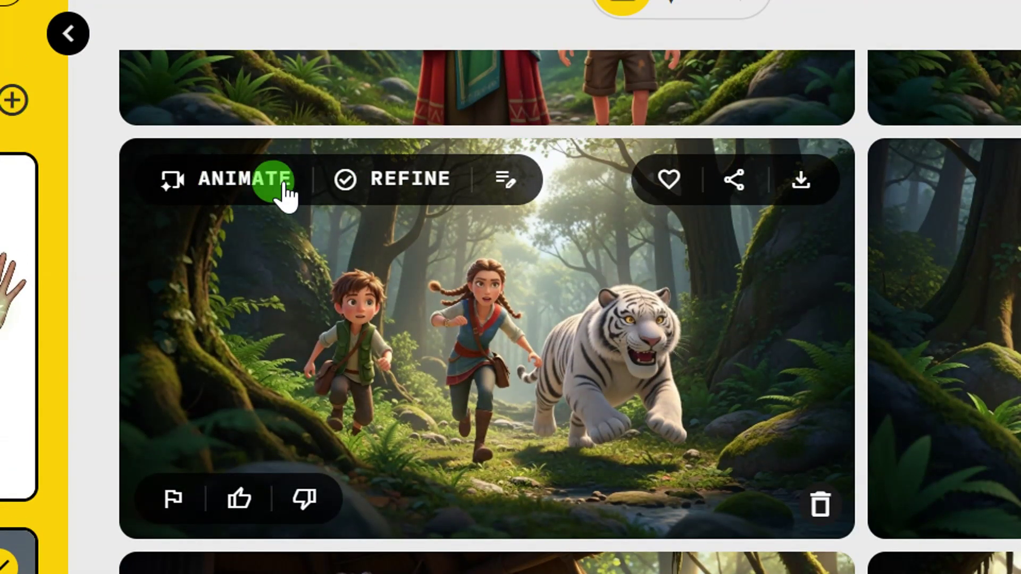
pyautogui.click(388, 197)
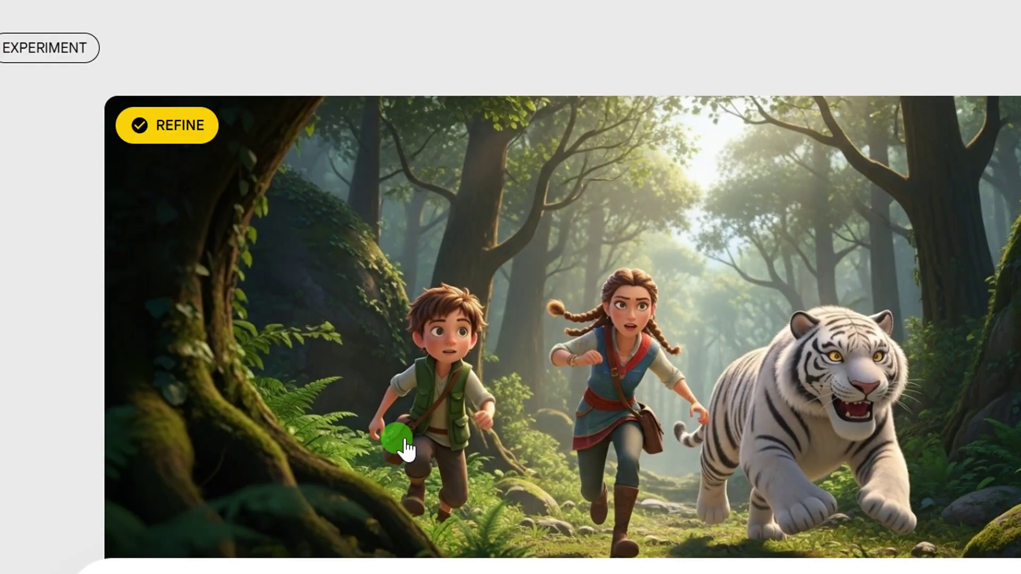
pyautogui.scroll(-3, 407, 449)
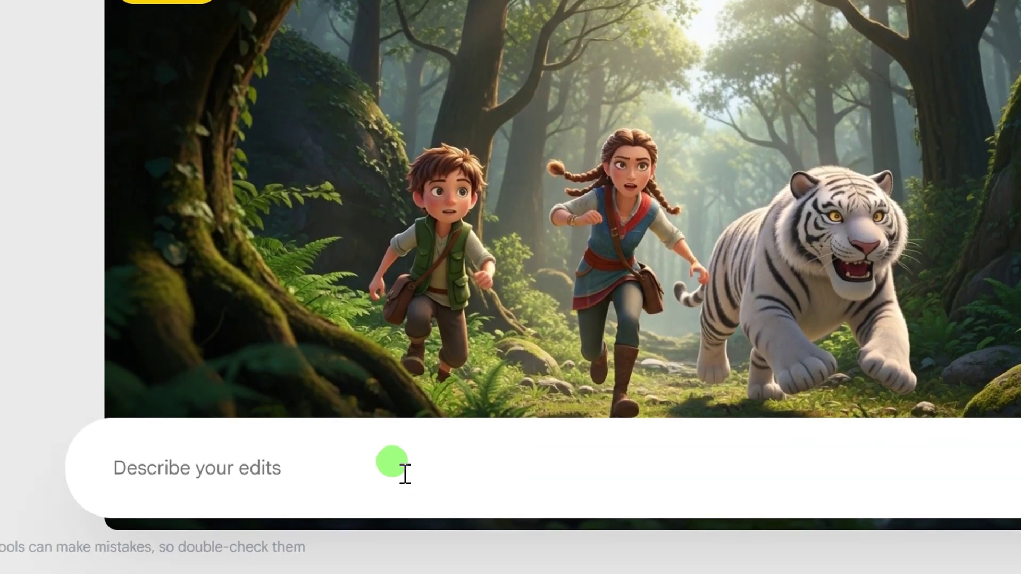
pyautogui.click(400, 471)
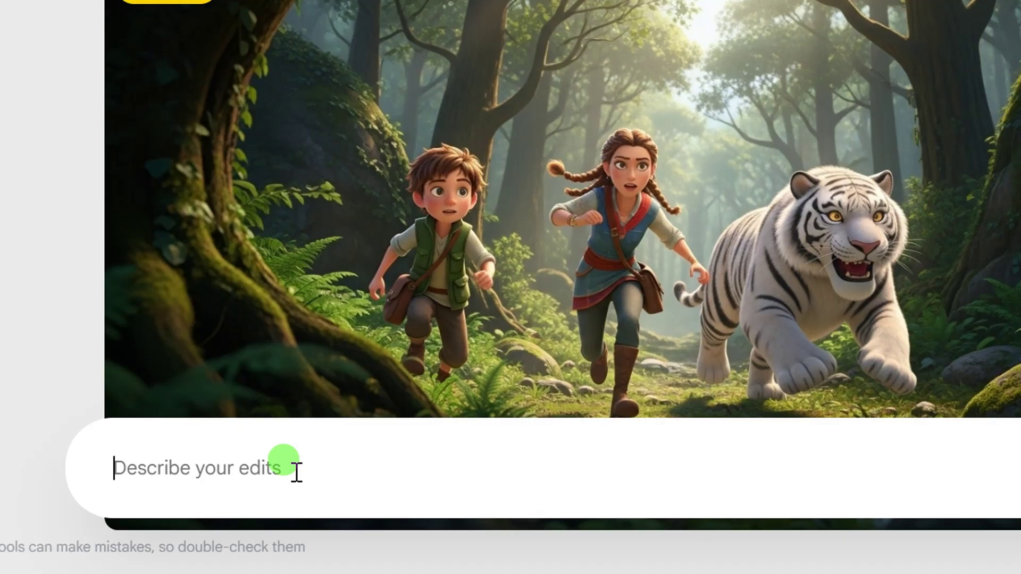
pyautogui.write('the white tiger should be a distance behind them, chasing them')
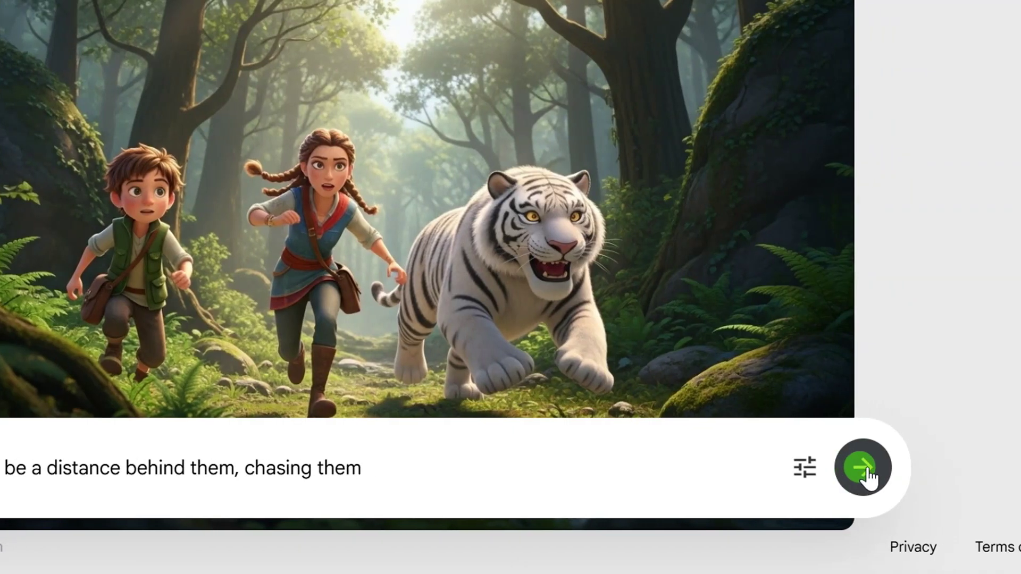
pyautogui.click(862, 469)
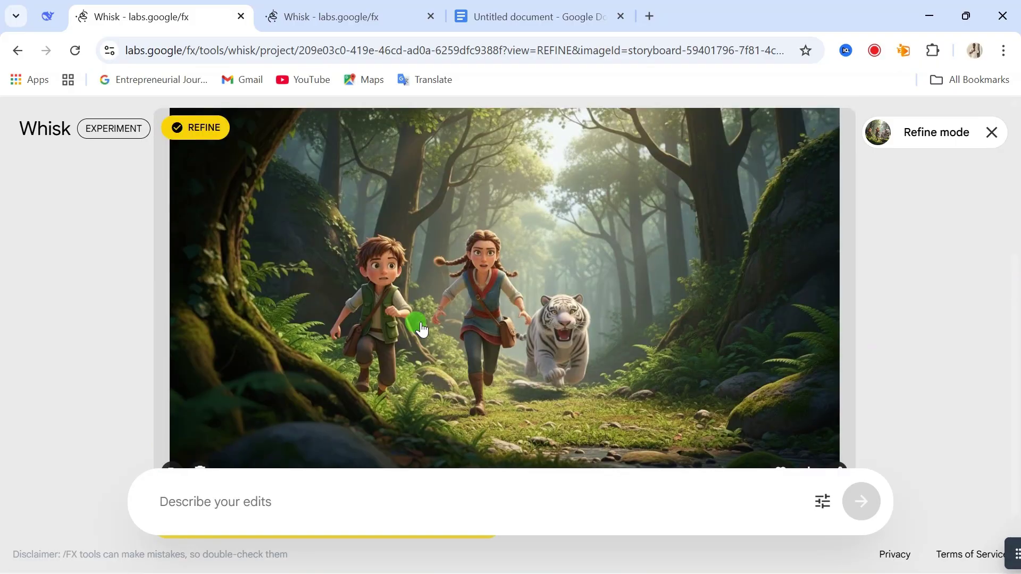
# Step: Compare the refined tiger image with the original version, and leave Refine mode
pyautogui.scroll(5, 521, 349)
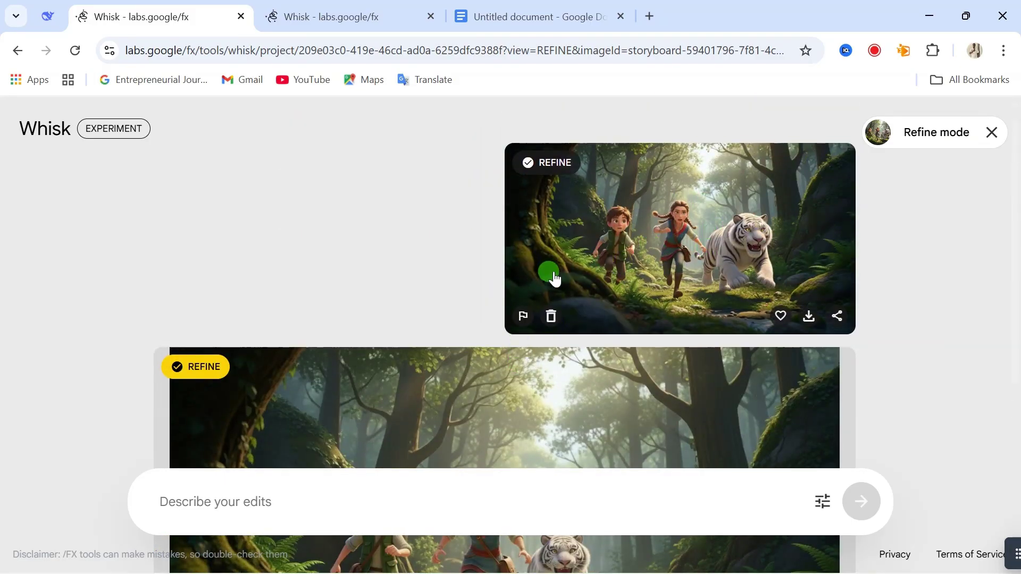
pyautogui.scroll(-5, 553, 278)
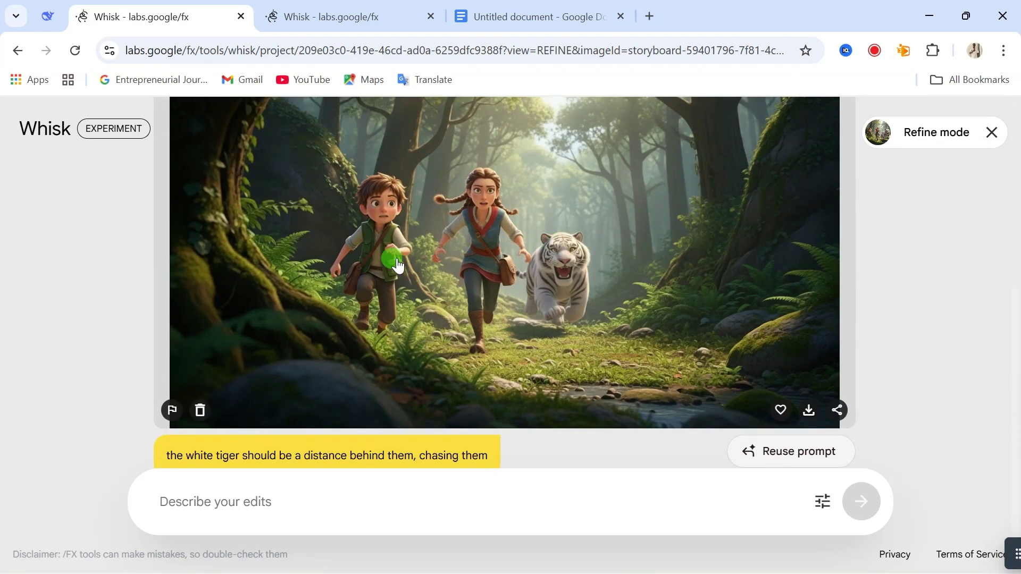
pyautogui.press('Escape')
# Step: Animate the first tiger chase image with the prompt "A tiger chasing them through the forest, overhead camera movement."
pyautogui.scroll(2, 504, 263)
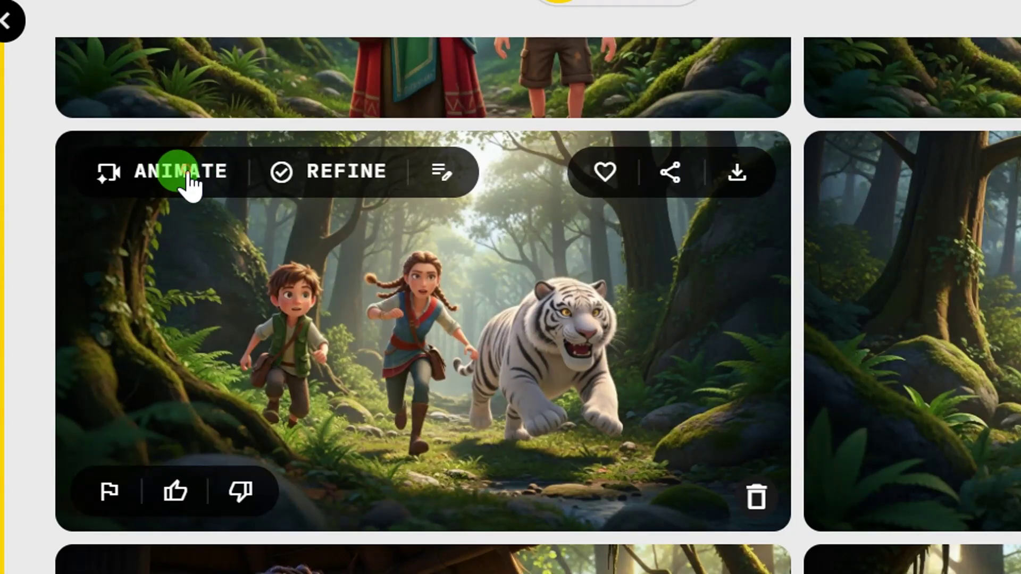
pyautogui.click(184, 172)
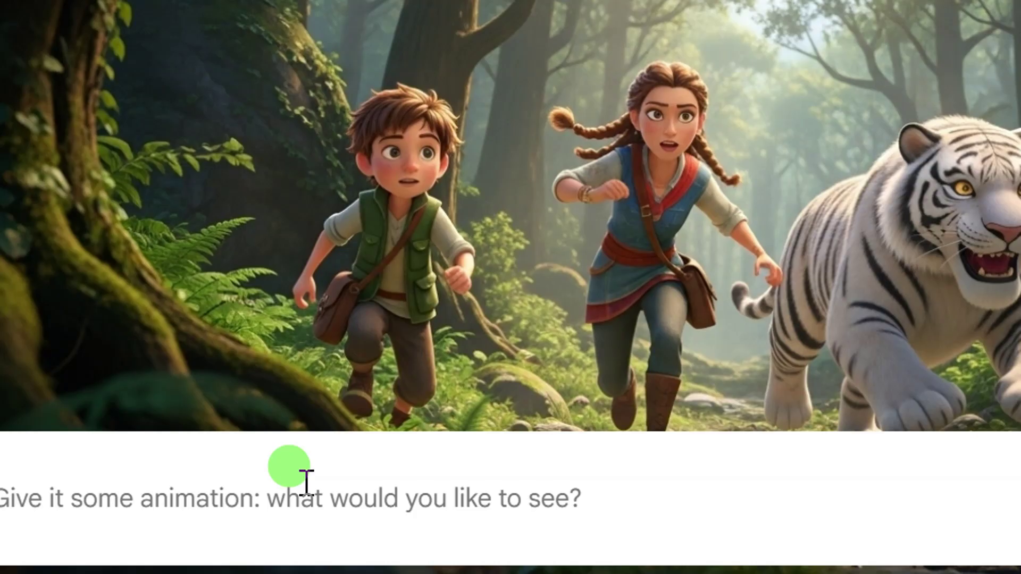
pyautogui.write('A tiger chasing them through the forest, overhead camera movement.')
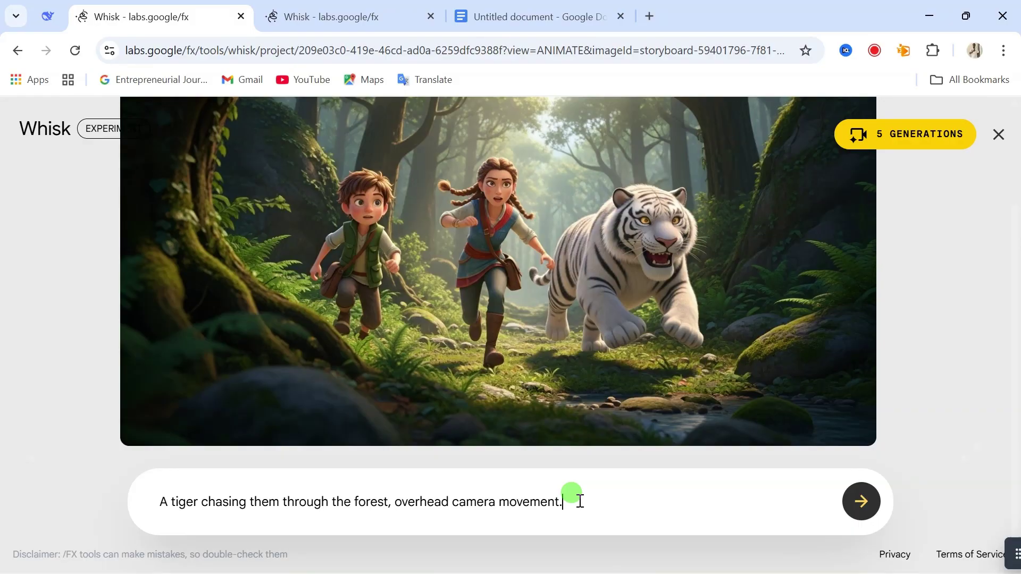
pyautogui.click(866, 510)
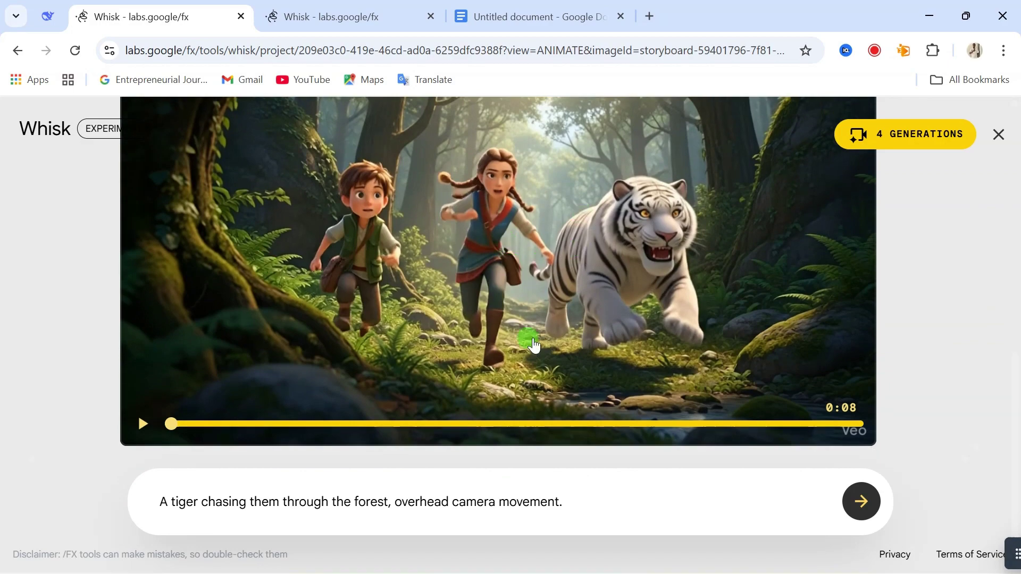
# Step: Play the generated tiger chase video in full screen, and exit full screen
pyautogui.click(143, 424)
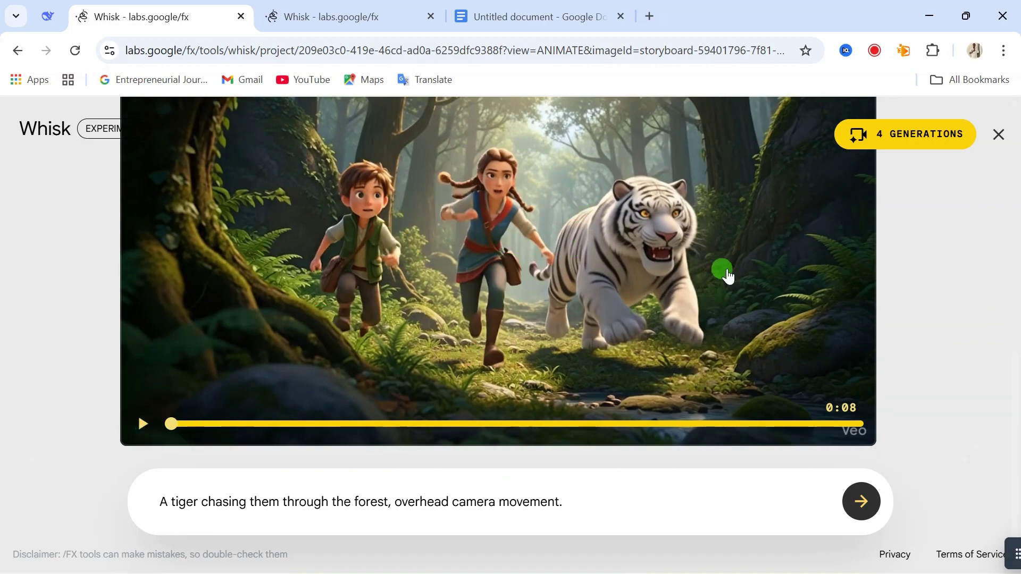
pyautogui.scroll(2, 697, 267)
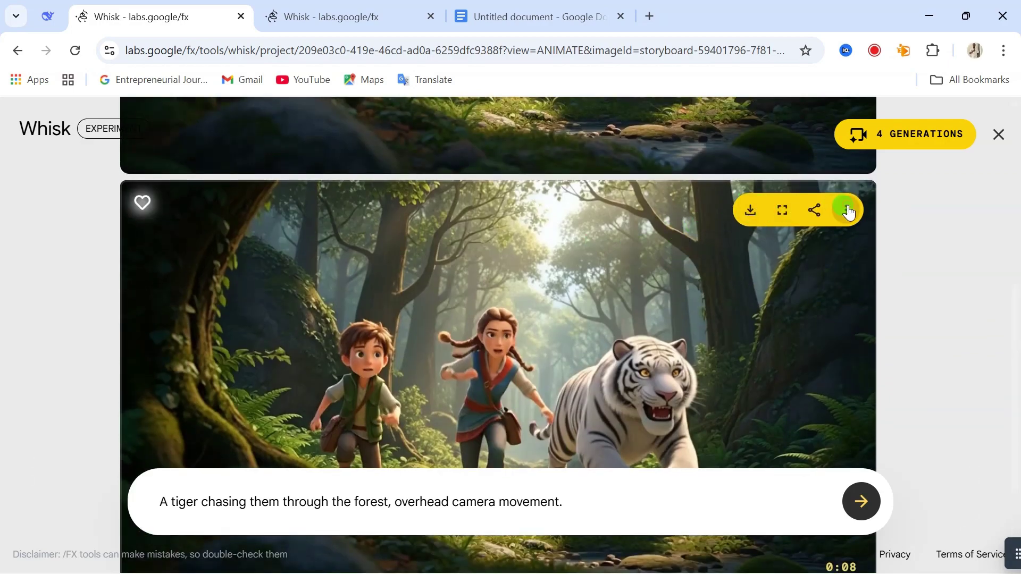
pyautogui.click(844, 210)
pyautogui.click(783, 211)
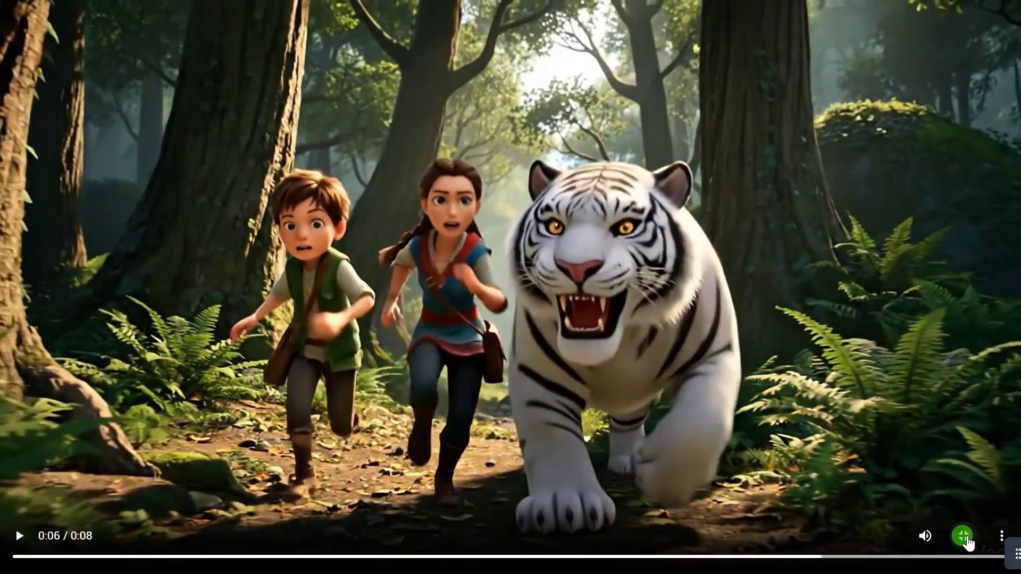
pyautogui.click(964, 537)
# Step: Download the tiger chase animation as a video file and close the animation view
pyautogui.scroll(-2, 550, 273)
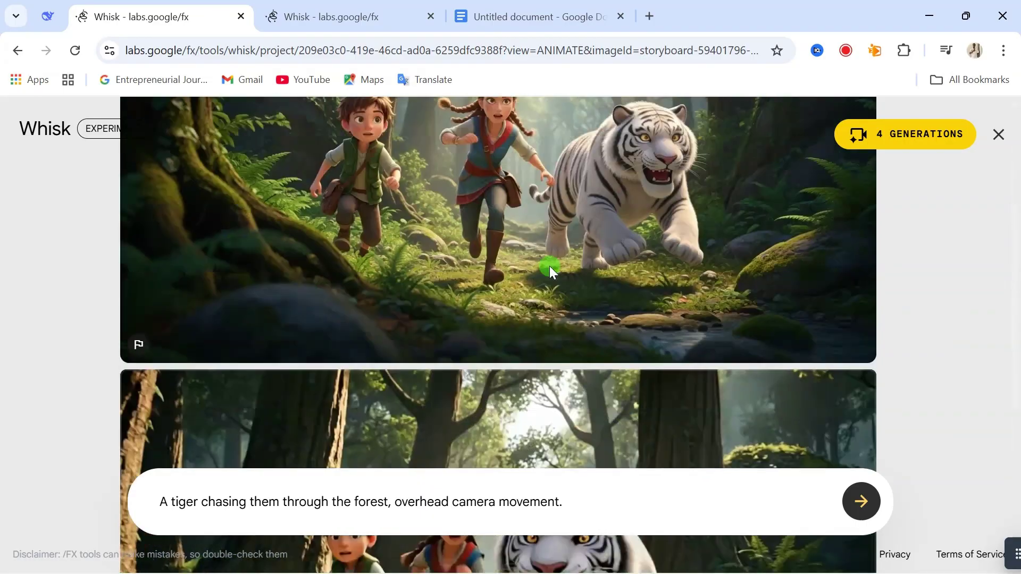
pyautogui.scroll(3, 551, 275)
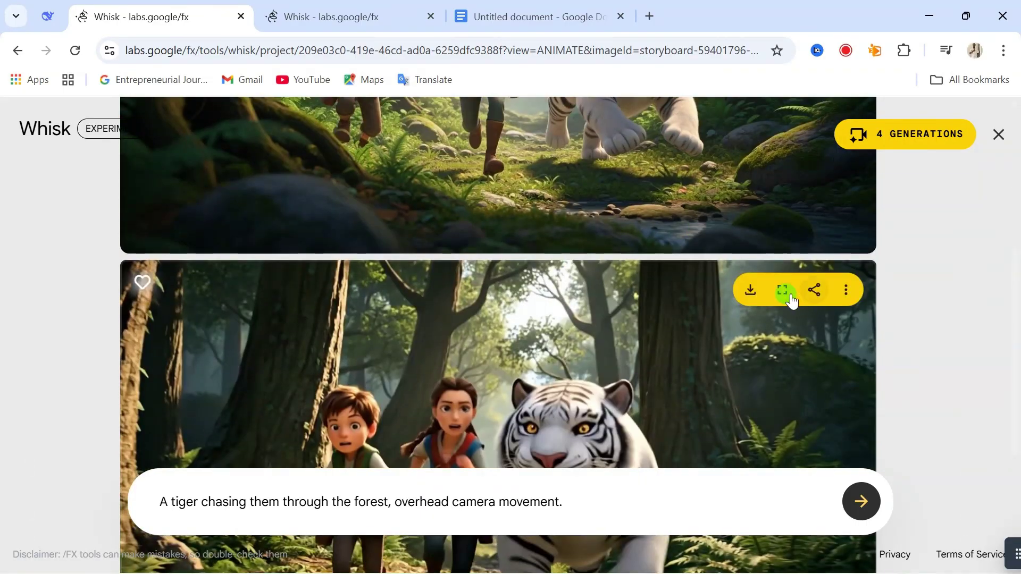
pyautogui.click(752, 293)
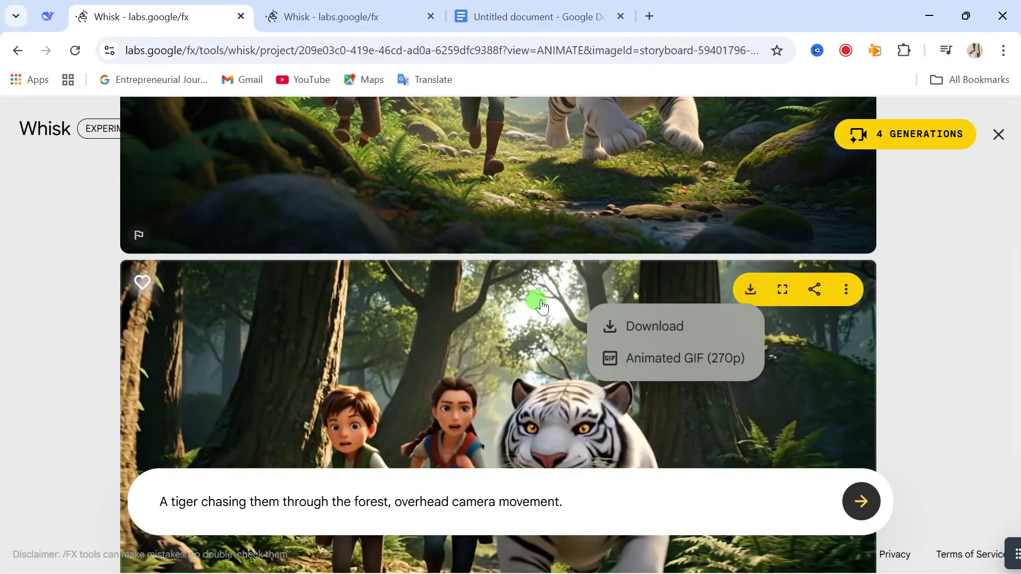
pyautogui.click(645, 328)
pyautogui.scroll(-2, 480, 243)
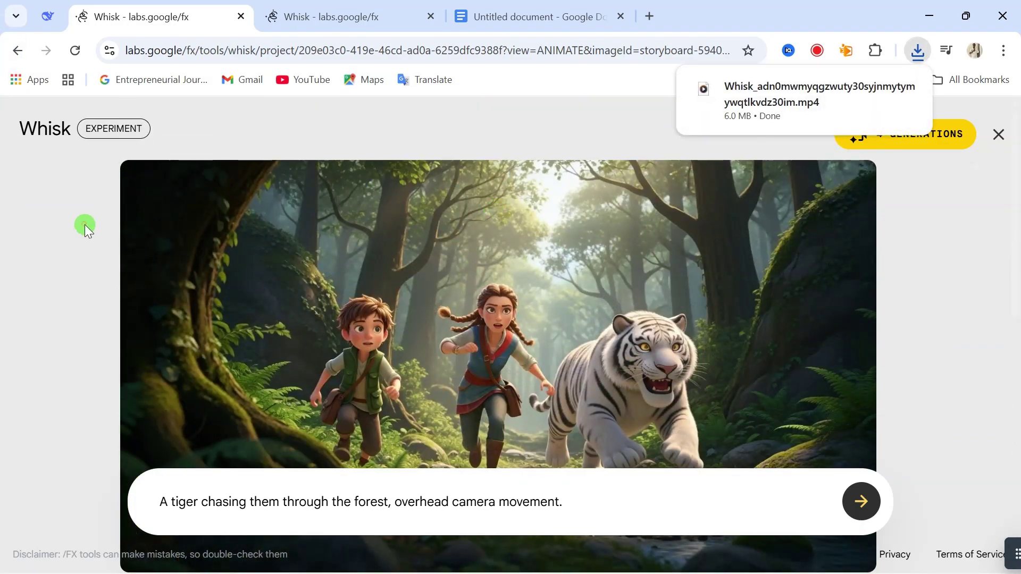
pyautogui.click(1004, 142)
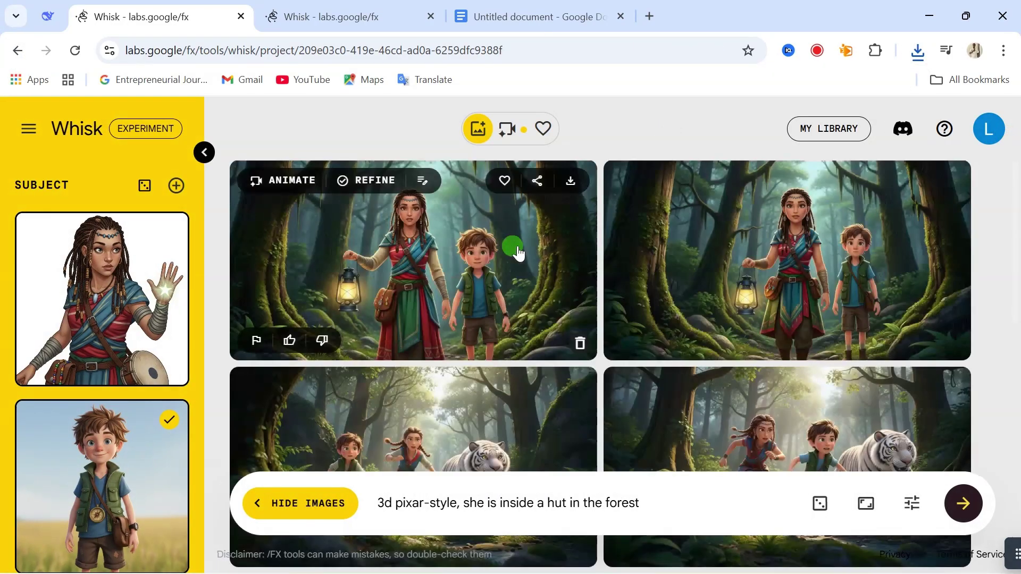
# Step: Switch to the DeepSeek chat and highlight the whole request for a 15-scene 3D animated story with Whisk prompts
pyautogui.scroll(-1, 437, 259)
pyautogui.scroll(-2, 438, 257)
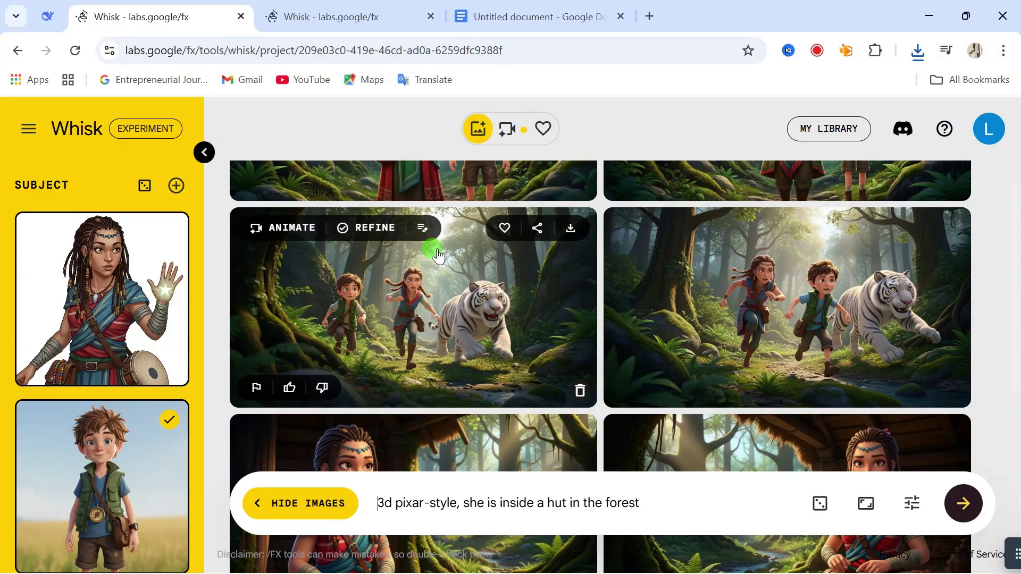
pyautogui.hotkey('ctrl', 'shift', 'Tab')
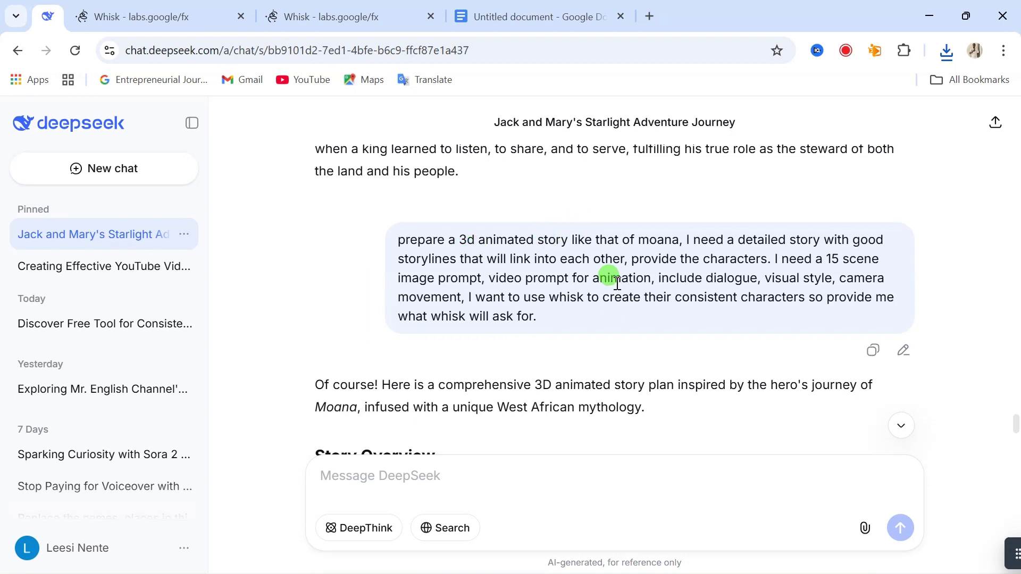
pyautogui.moveTo(539, 317); pyautogui.dragTo(392, 232)
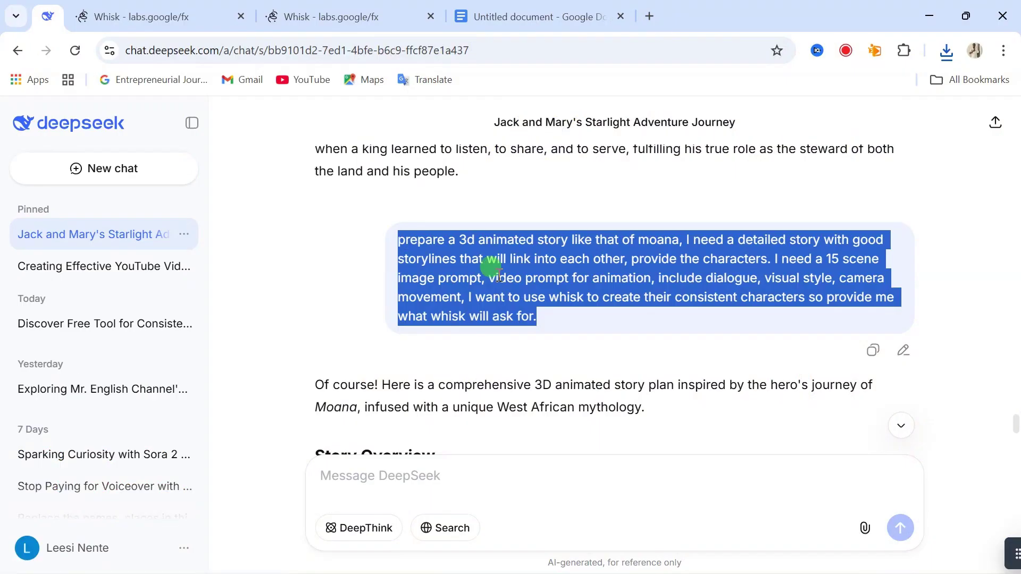
# Step: Find Scene 1, "The Forbidden Shore", in the story plan and highlight its image prompt, followed by its whole video prompt
pyautogui.scroll(-8, 489, 268)
pyautogui.scroll(-3, 498, 276)
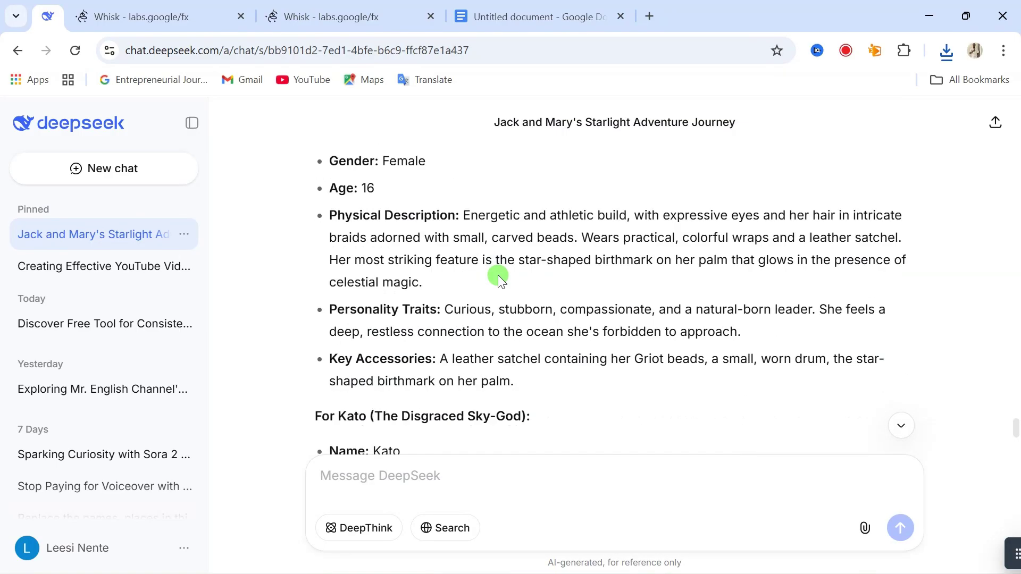
pyautogui.scroll(-12, 497, 276)
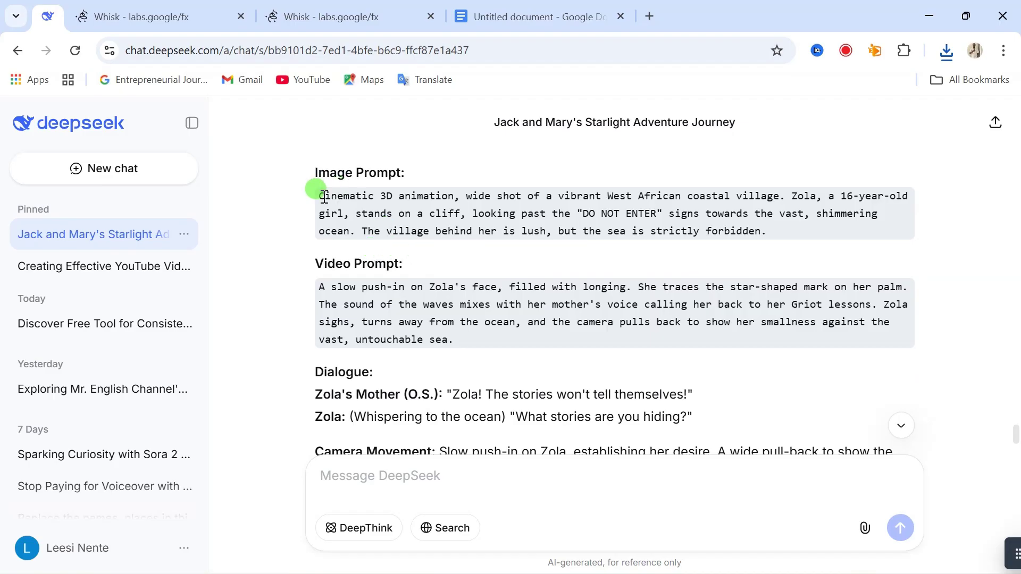
pyautogui.moveTo(321, 197); pyautogui.dragTo(576, 228)
pyautogui.click(322, 287)
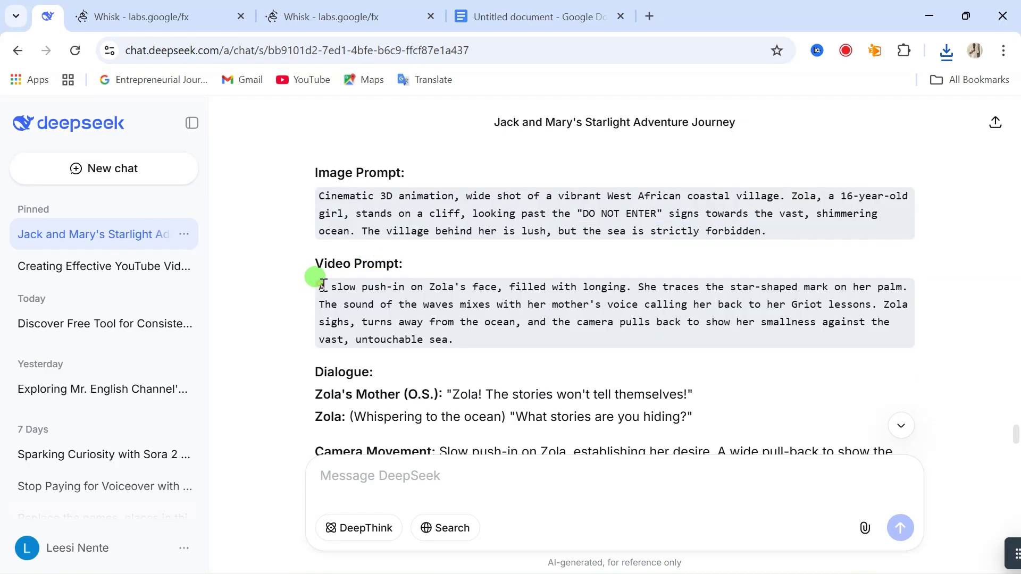
pyautogui.moveTo(322, 287); pyautogui.dragTo(453, 340)
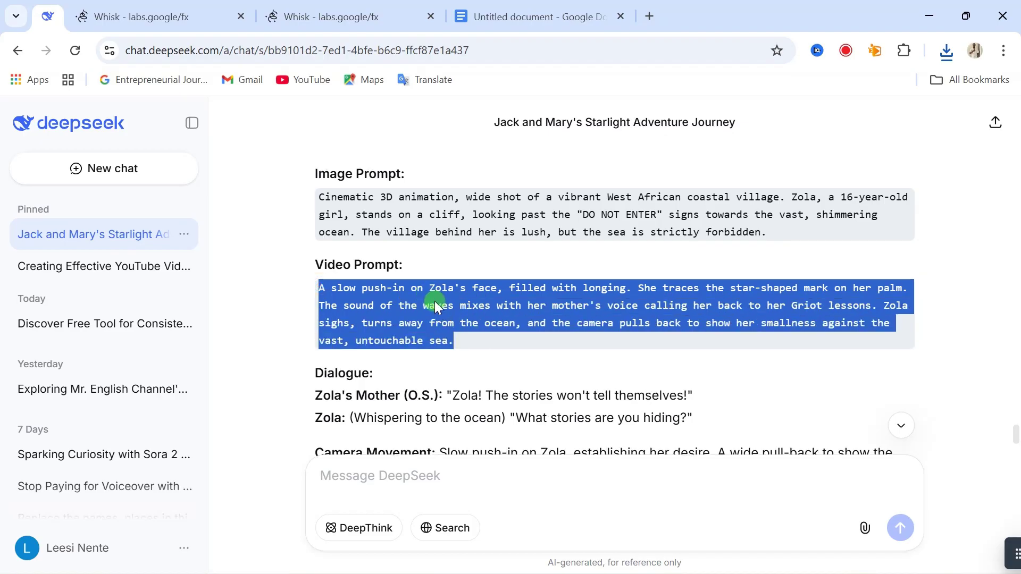
# Step: Examine the rest of Scene 1, including its dialogue and camera movement, and return to the scene's heading
pyautogui.scroll(-10, 452, 298)
pyautogui.scroll(1, 489, 285)
pyautogui.scroll(-8, 510, 273)
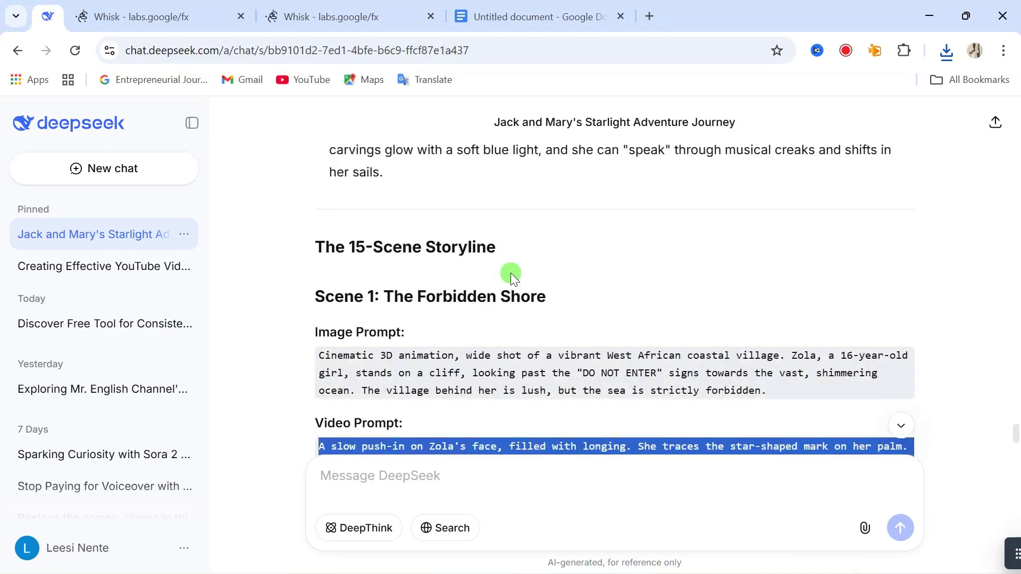
pyautogui.scroll(1, 382, 251)
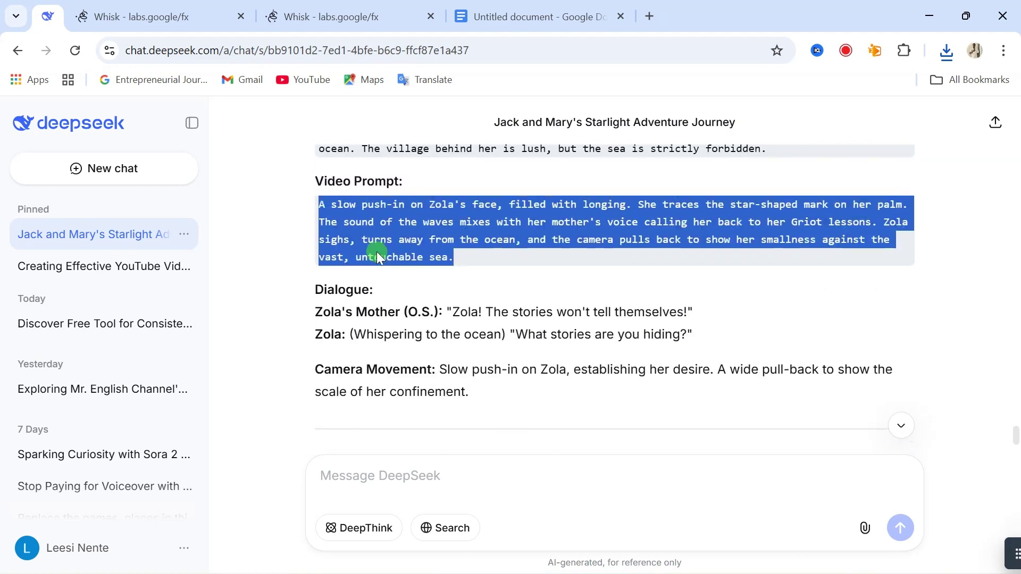
pyautogui.scroll(3, 396, 250)
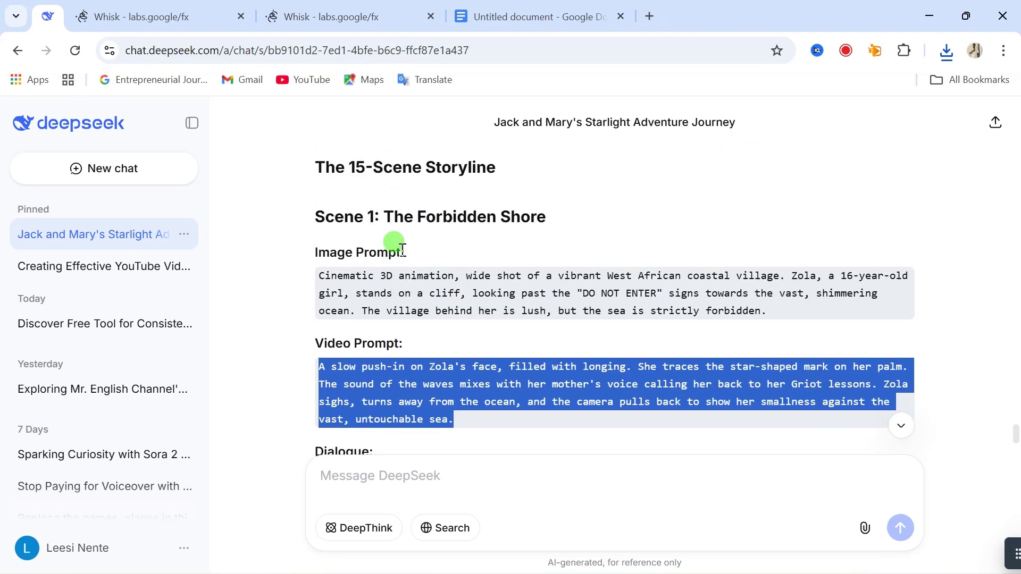